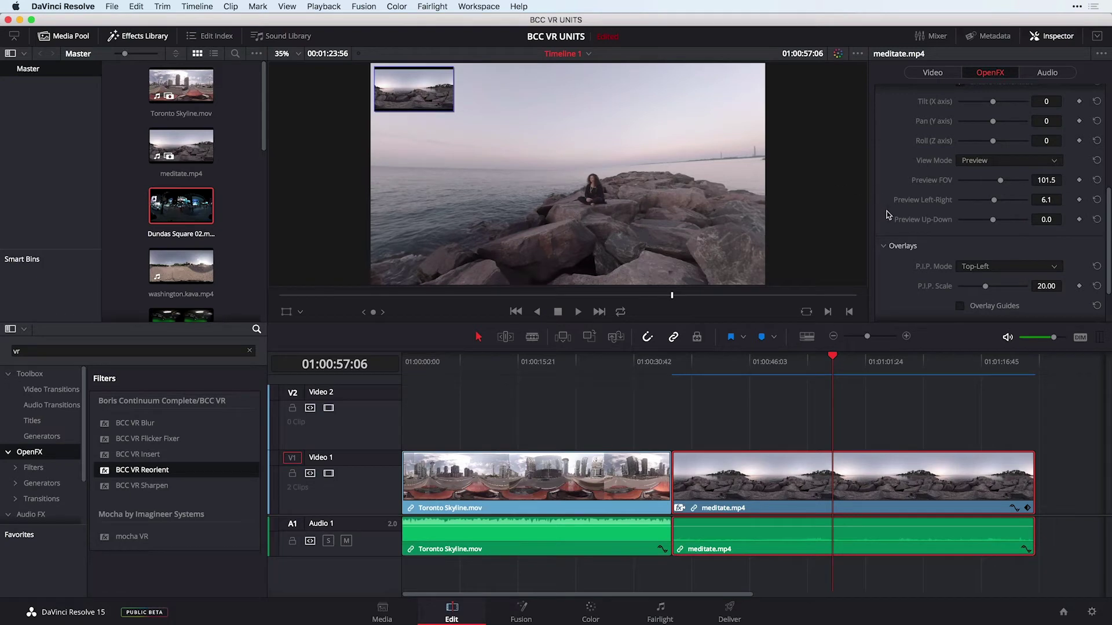
- Enable Overlay Guides on BCC VR Reorient and set its View Mode to Full
scroll(886, 211, down, 3)
scroll(980, 176, up, 1)
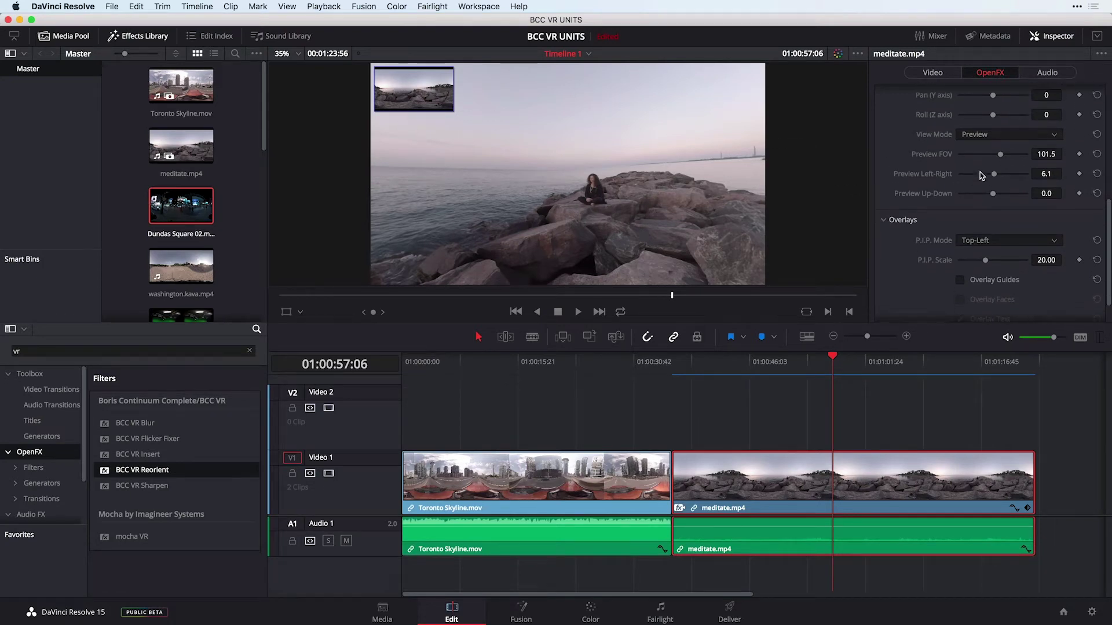
click(960, 280)
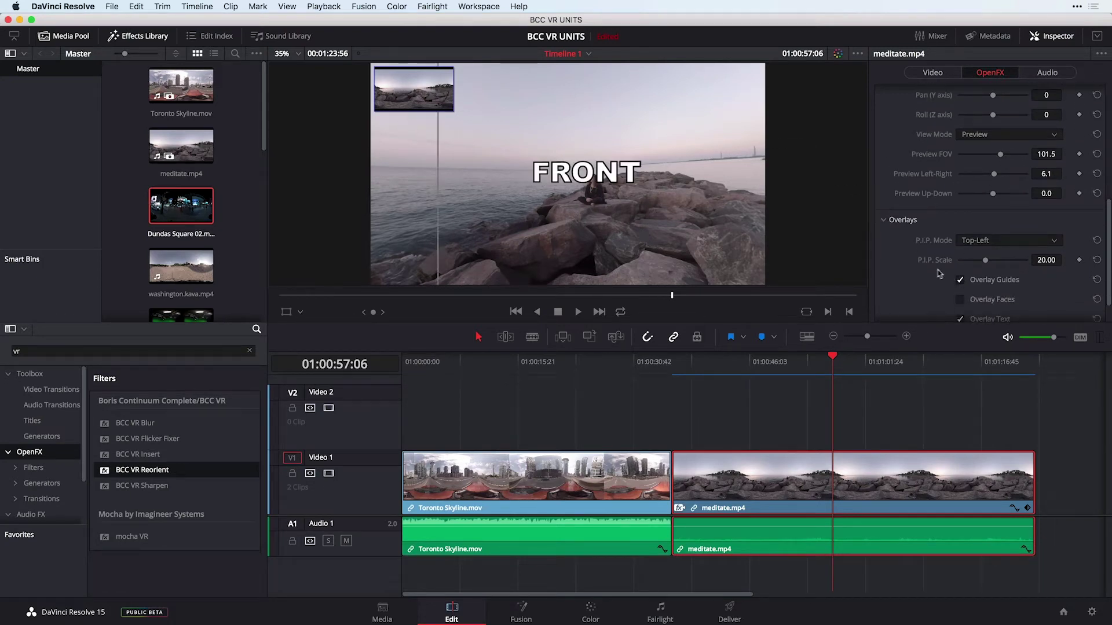
click(982, 137)
click(982, 148)
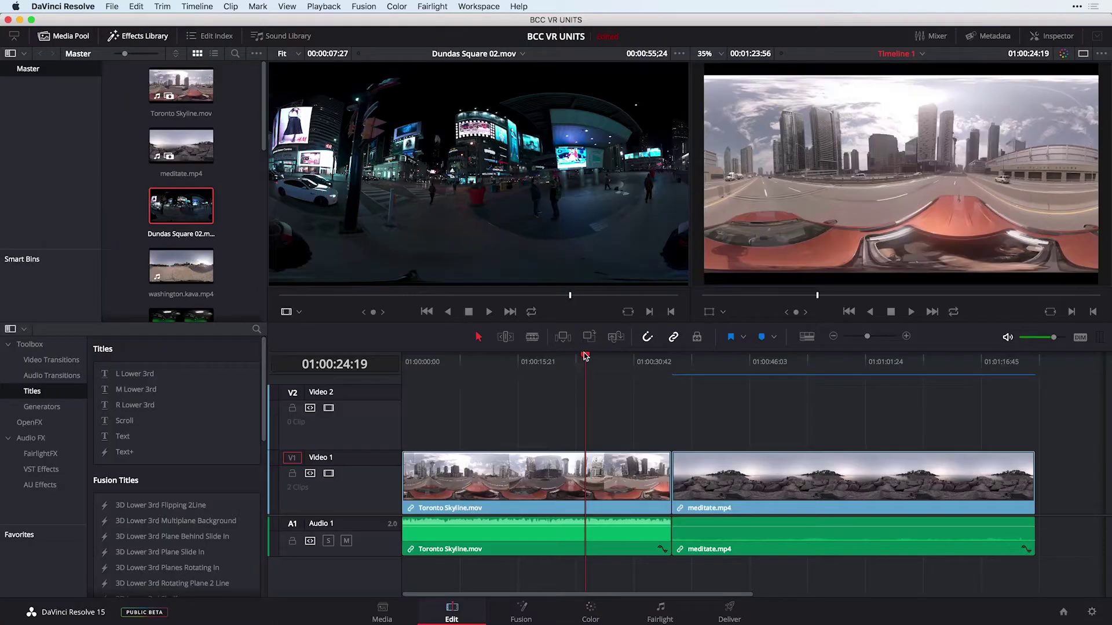
- Scrub the timeline, then browse the Add Tool > VR menu on a Fusion node link
drag(583, 365, 732, 369)
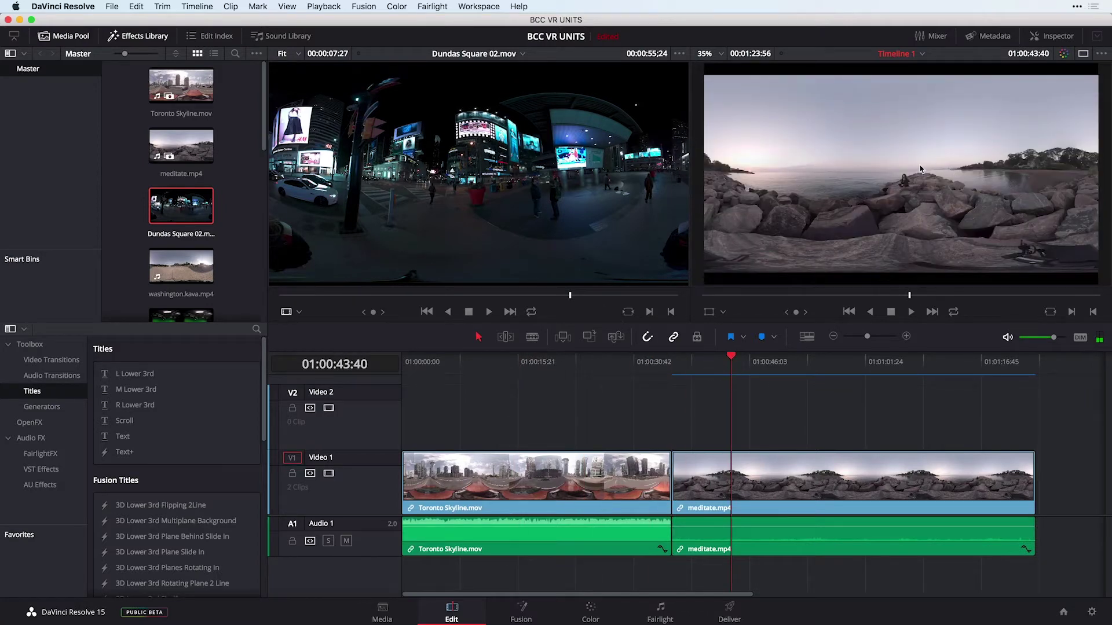
click(523, 608)
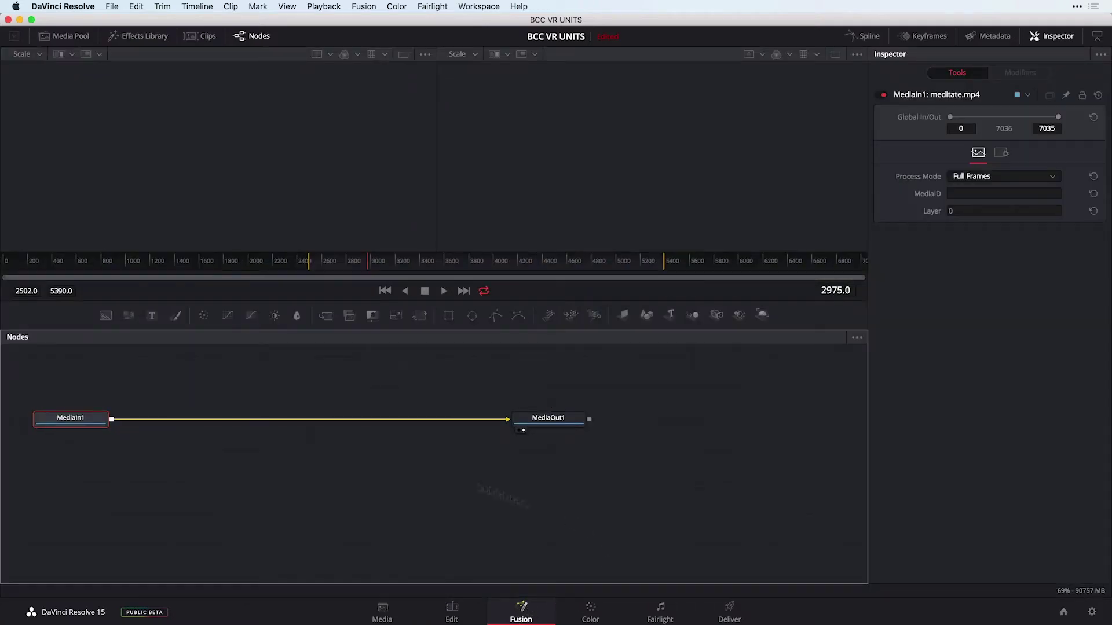
right_click(359, 419)
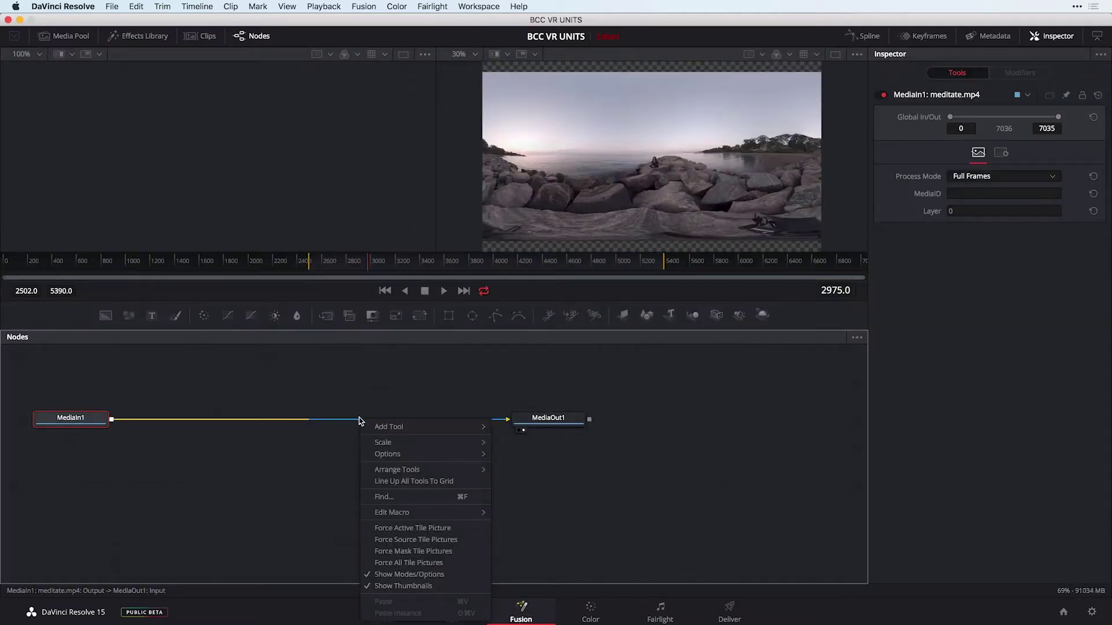
mouse_move(380, 428)
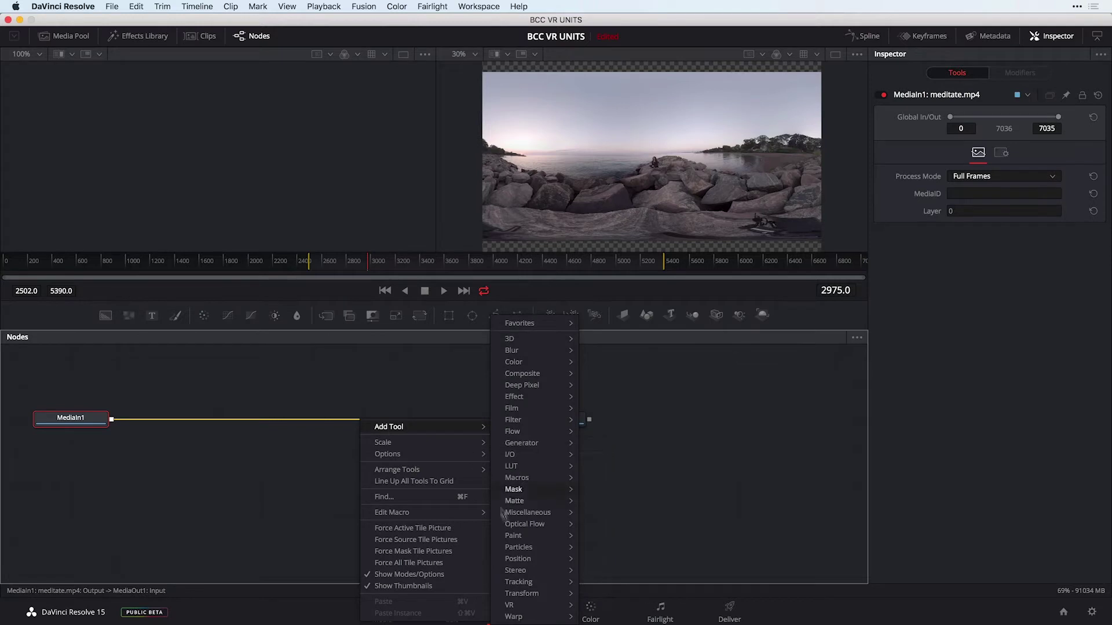
- Close the tool menu without adding anything and return to the Edit page
mouse_move(527, 610)
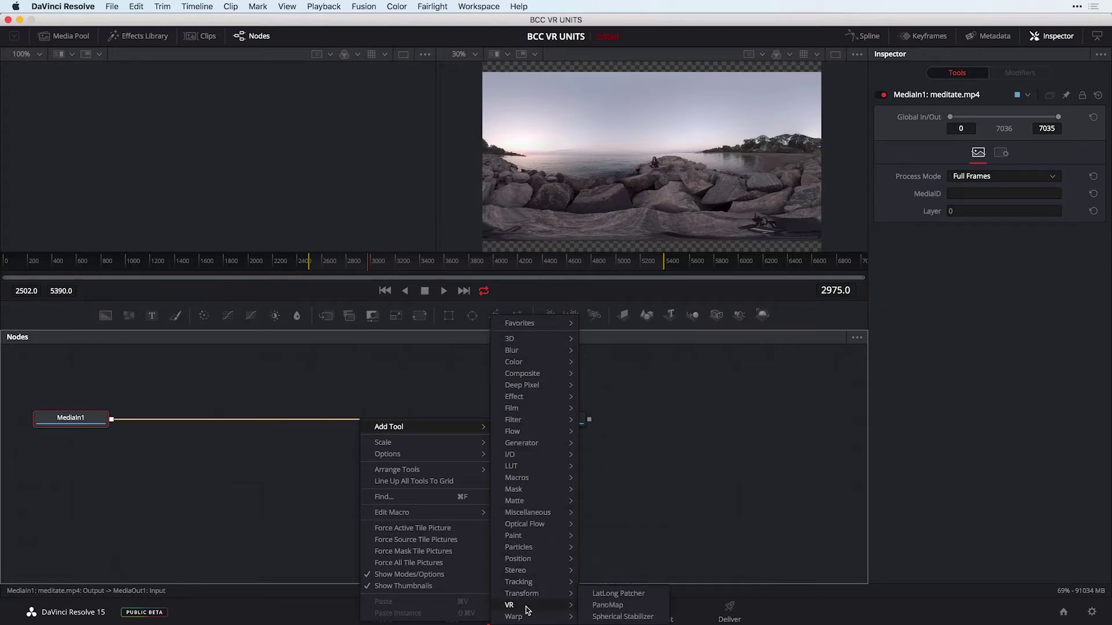
click(623, 590)
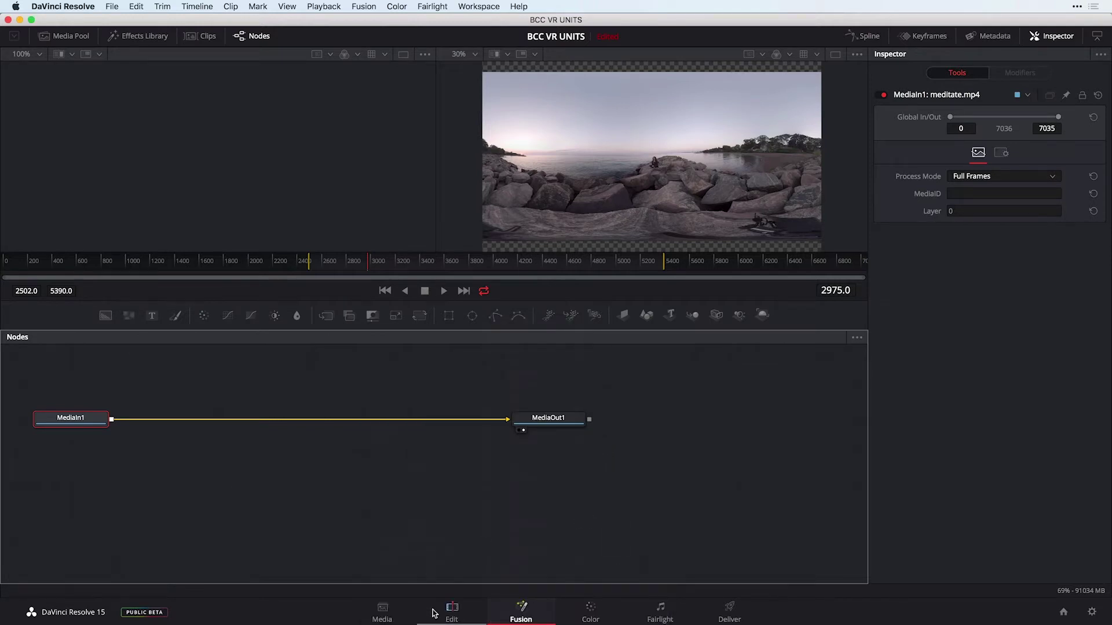
click(435, 614)
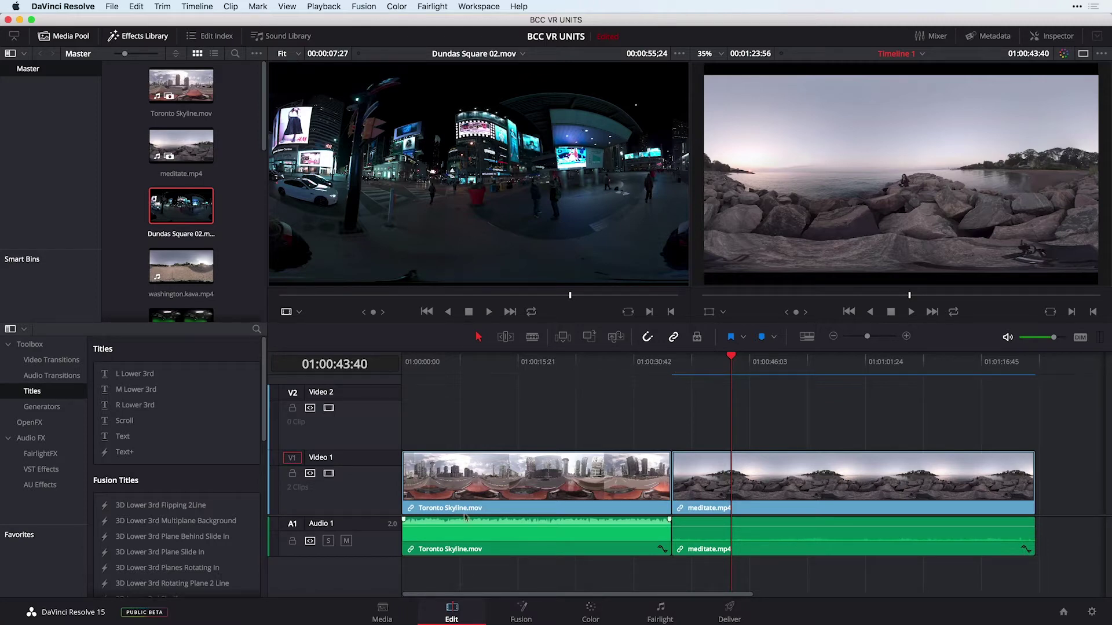
- Move the playhead to 01:00:57:06 in meditate.mp4 and select that clip
click(528, 363)
click(762, 365)
drag(767, 370, 832, 366)
click(802, 521)
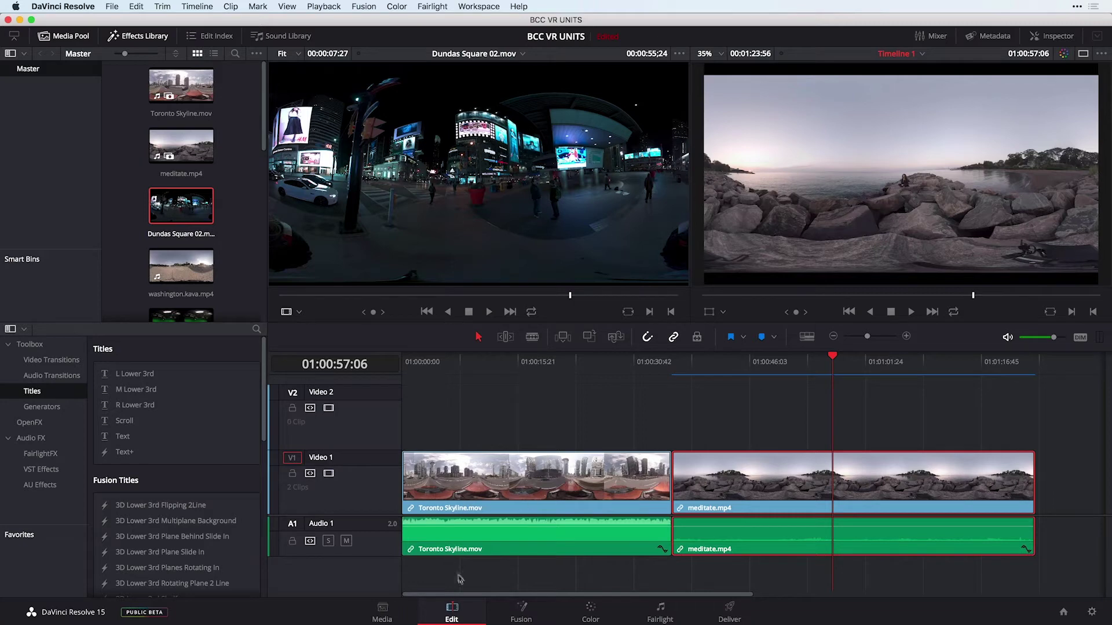
- Search the OpenFX library for "vr" and drag BCC VR Reorient onto meditate.mp4
click(126, 36)
click(126, 37)
click(29, 423)
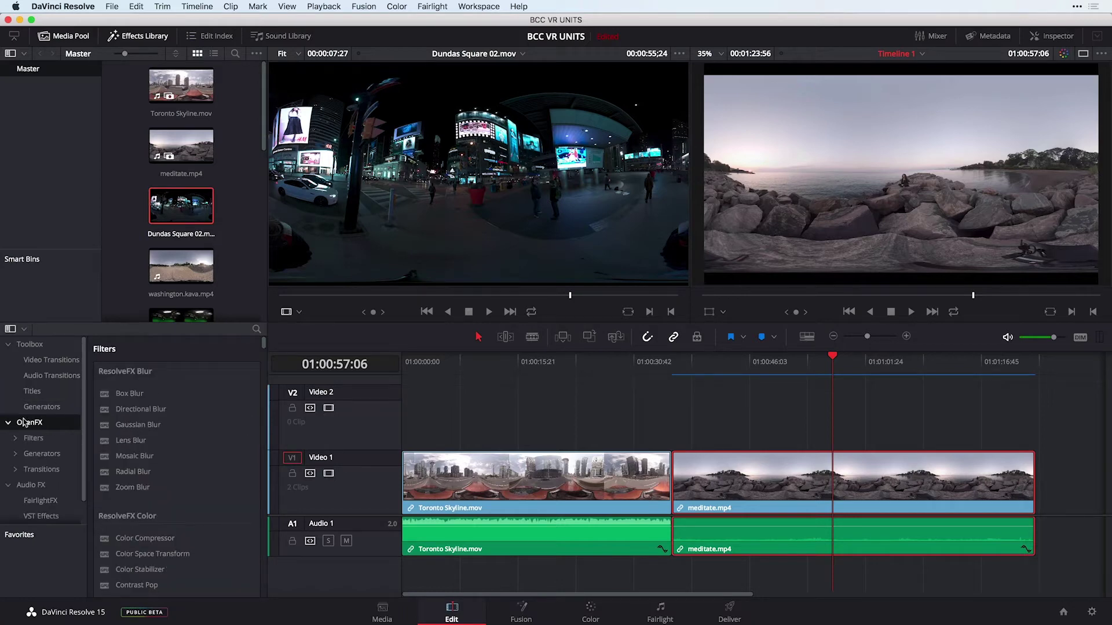
click(256, 330)
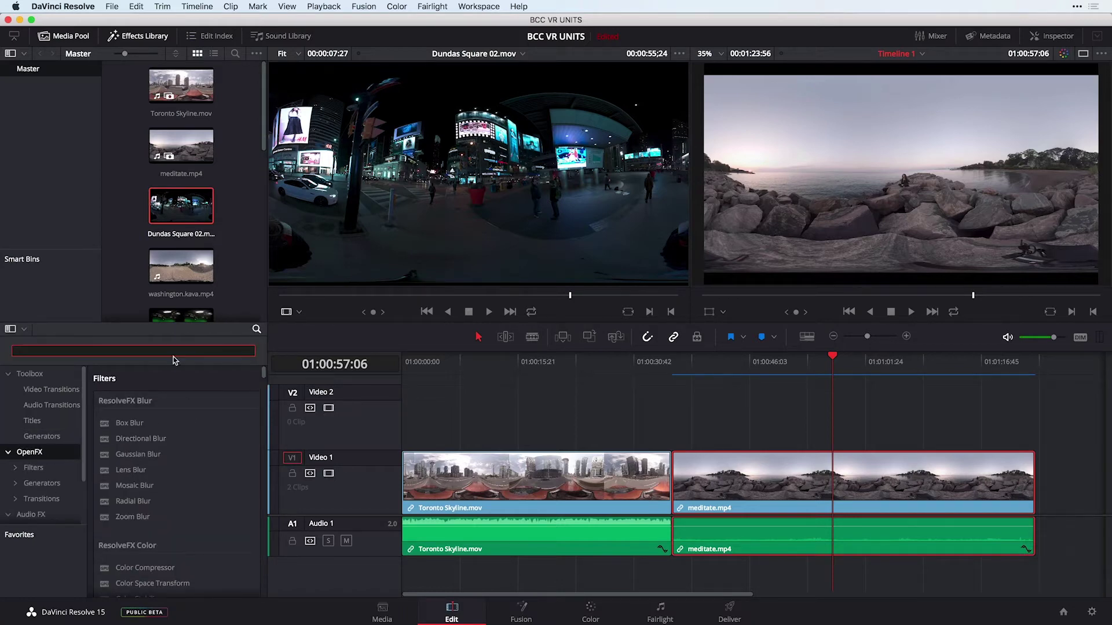
text(vr)
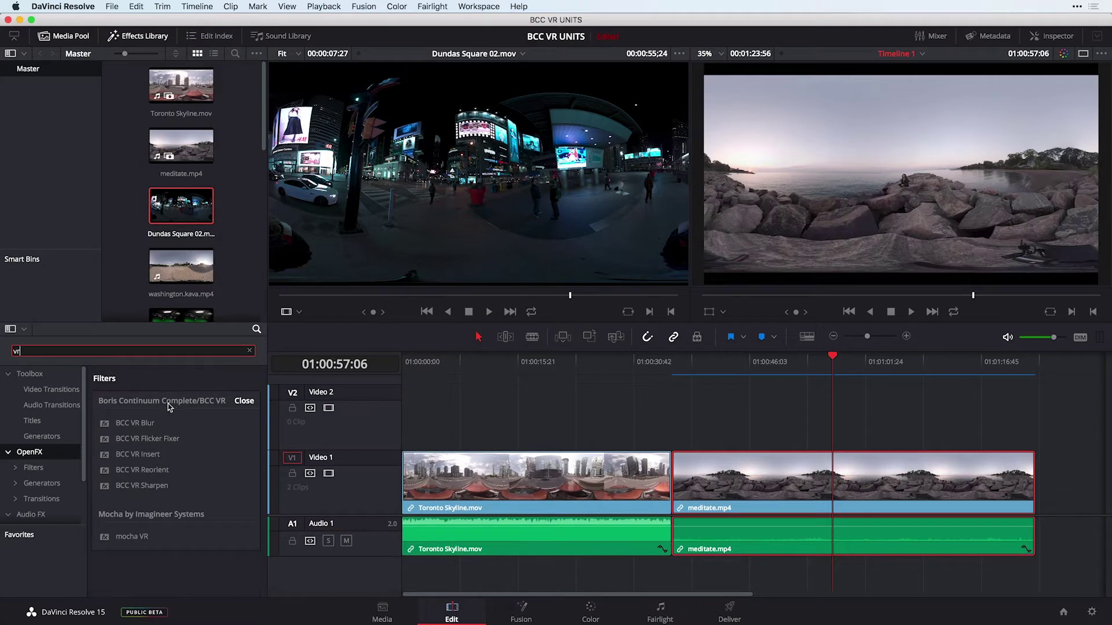
drag(116, 470, 767, 484)
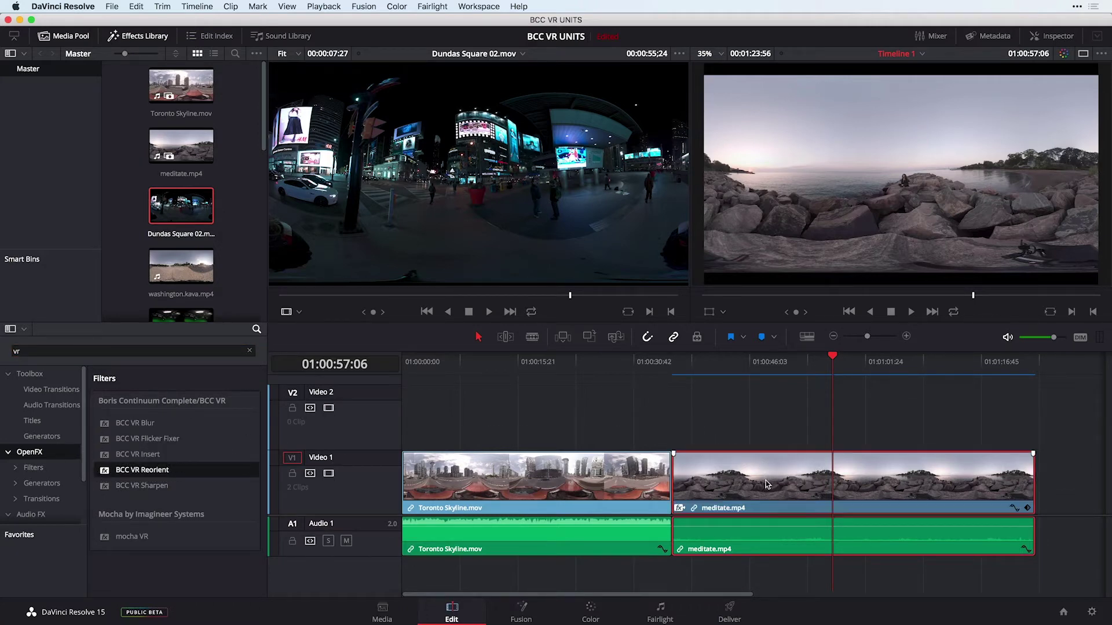
- In Inspector > OpenFX, keep Input Format Mono and Horizontal FOV 360 degrees, then expand Reorient
click(1057, 36)
click(978, 73)
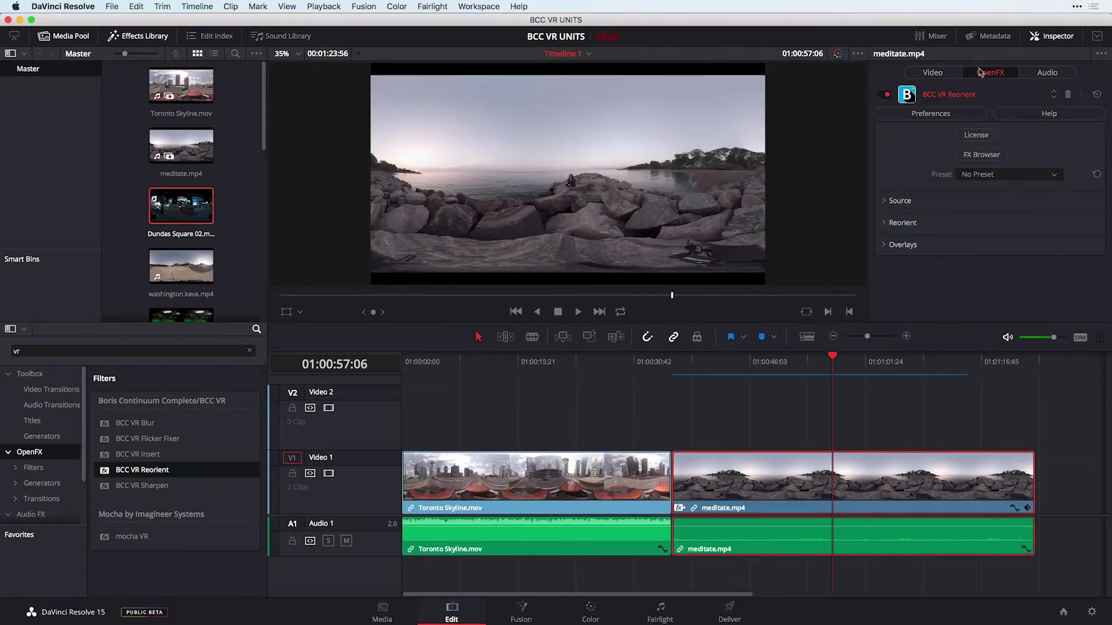
click(885, 201)
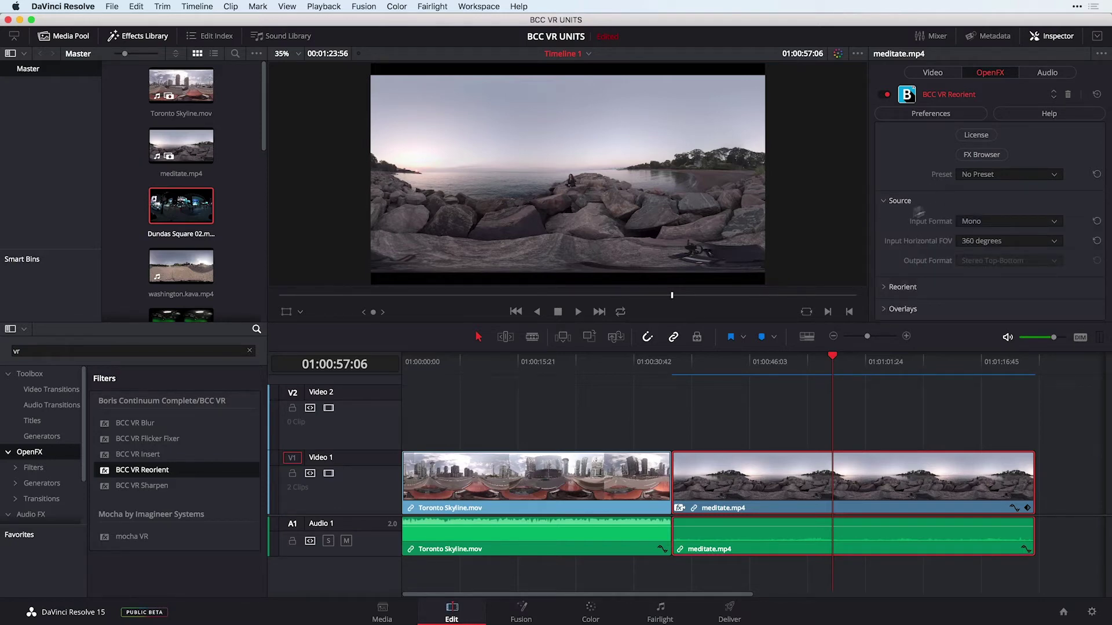
click(968, 225)
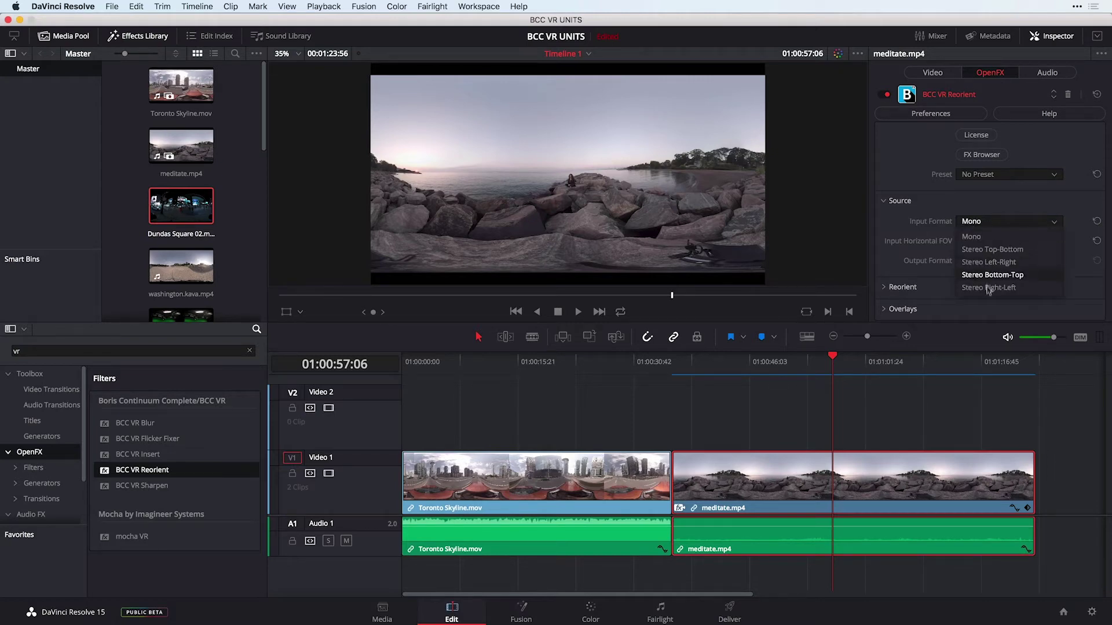
click(973, 238)
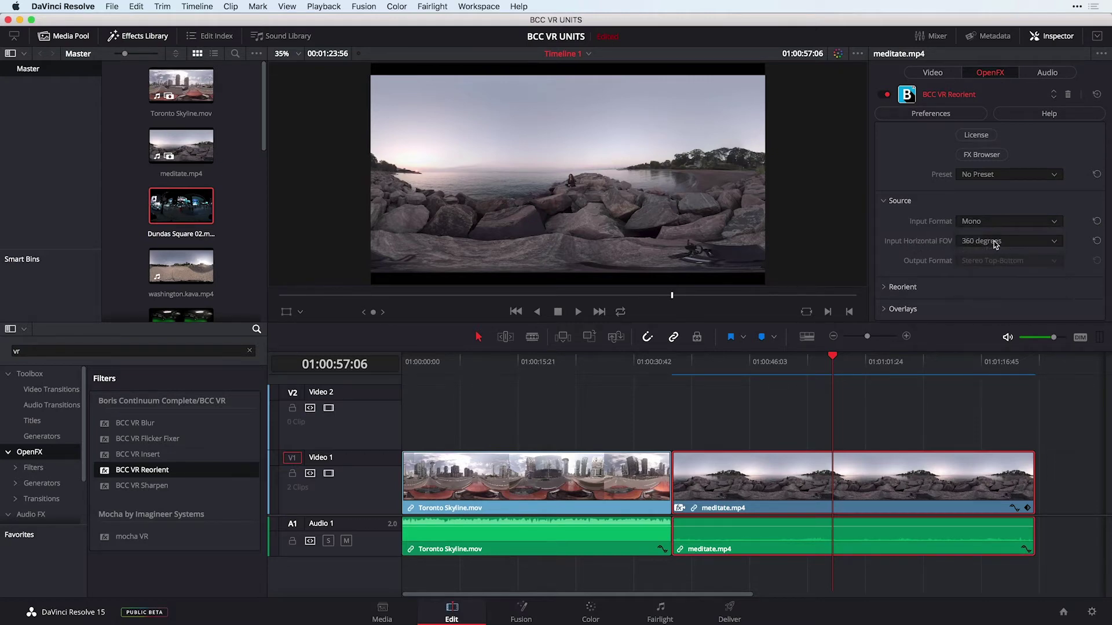
click(993, 241)
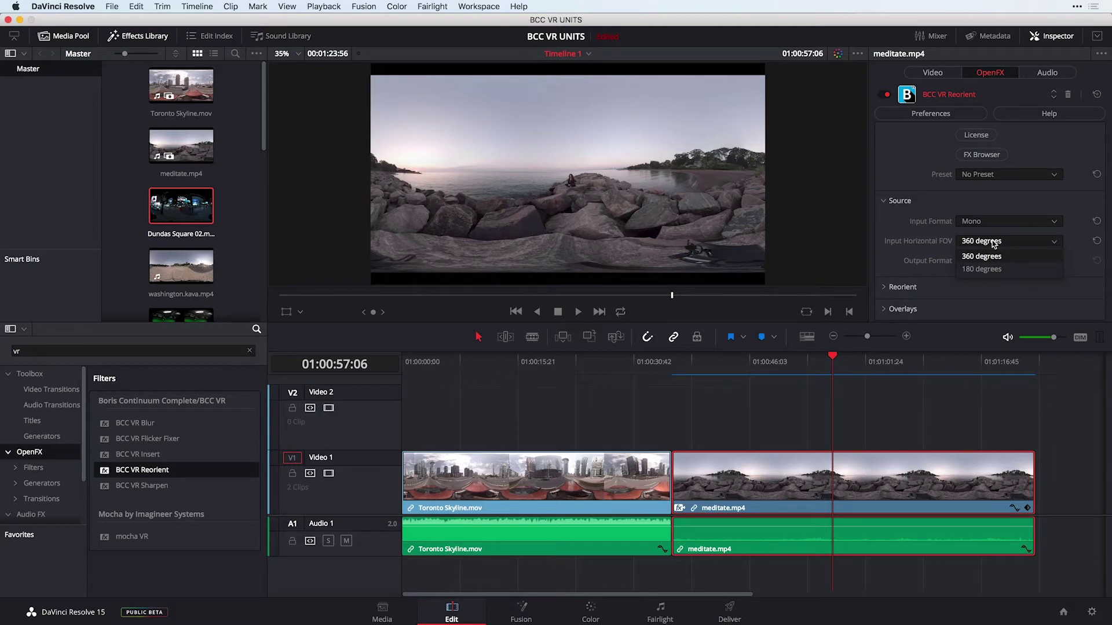
click(993, 243)
click(901, 286)
- Scroll to the Reorient controls, try a Pan adjustment, then reset Pan to 0
scroll(902, 277, down, 5)
scroll(902, 276, down, 2)
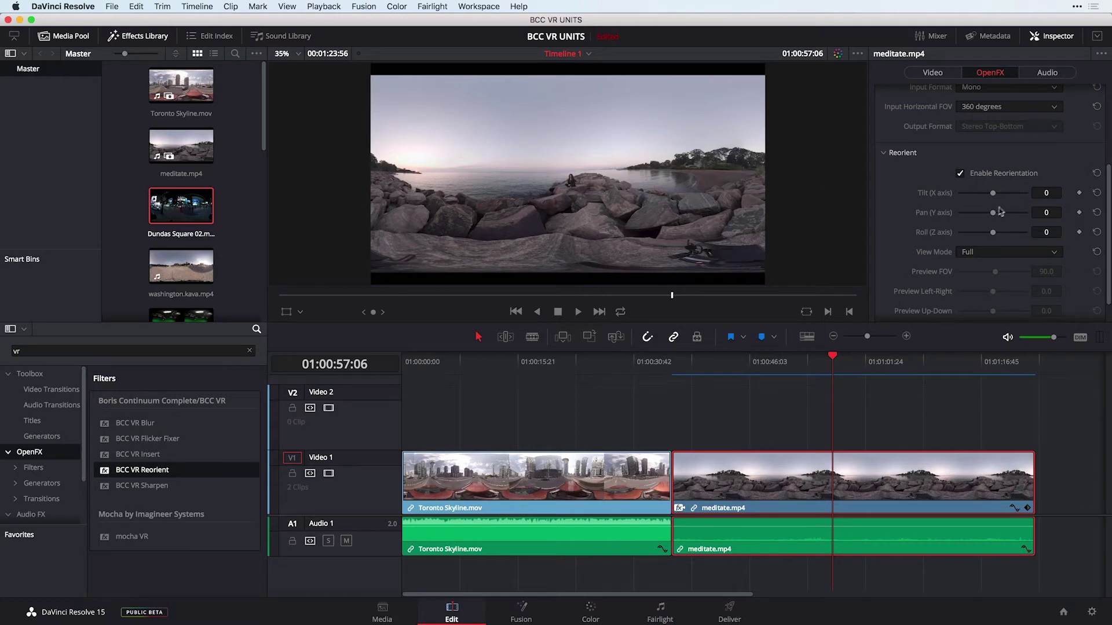
drag(991, 212, 982, 212)
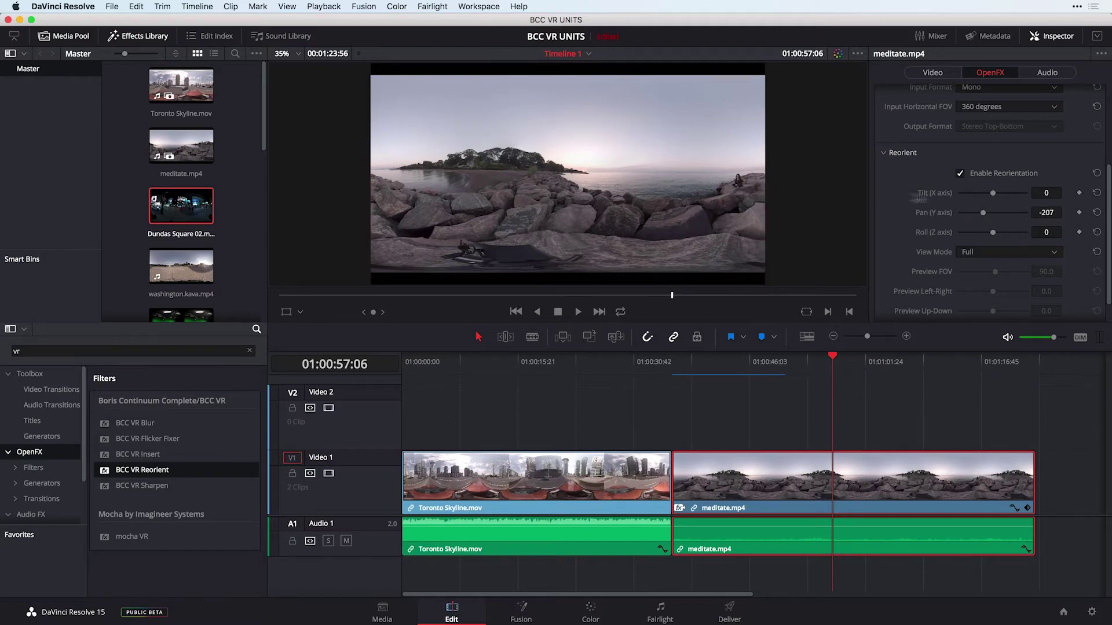
click(1096, 213)
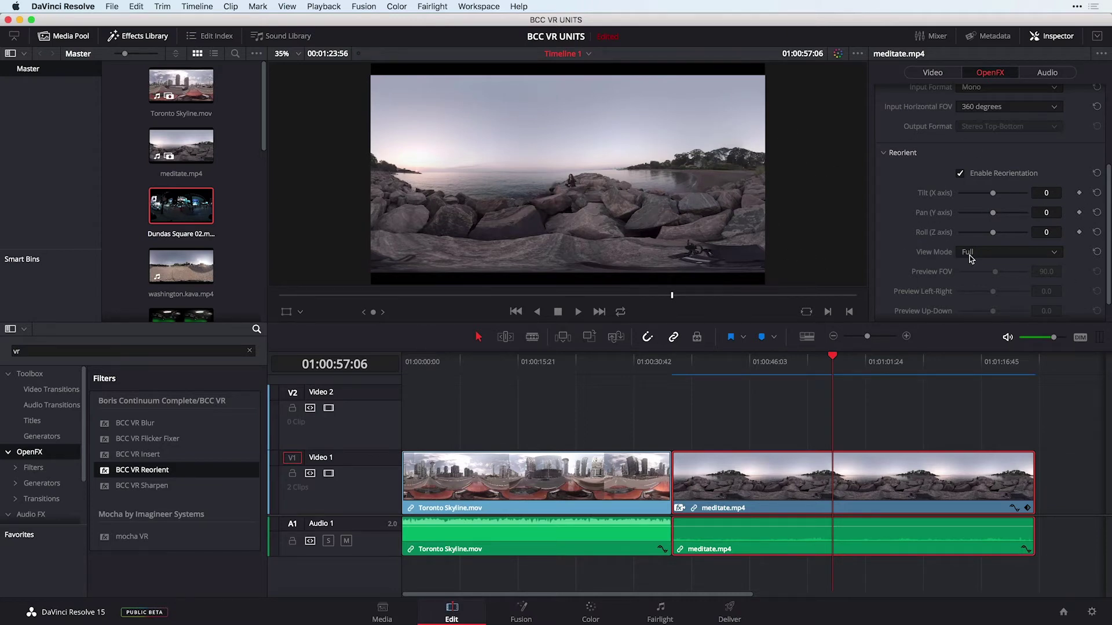
- Switch View Mode to Preview, try the Left-Right and Up-Down sliders, and reset both to zero
click(974, 255)
click(978, 281)
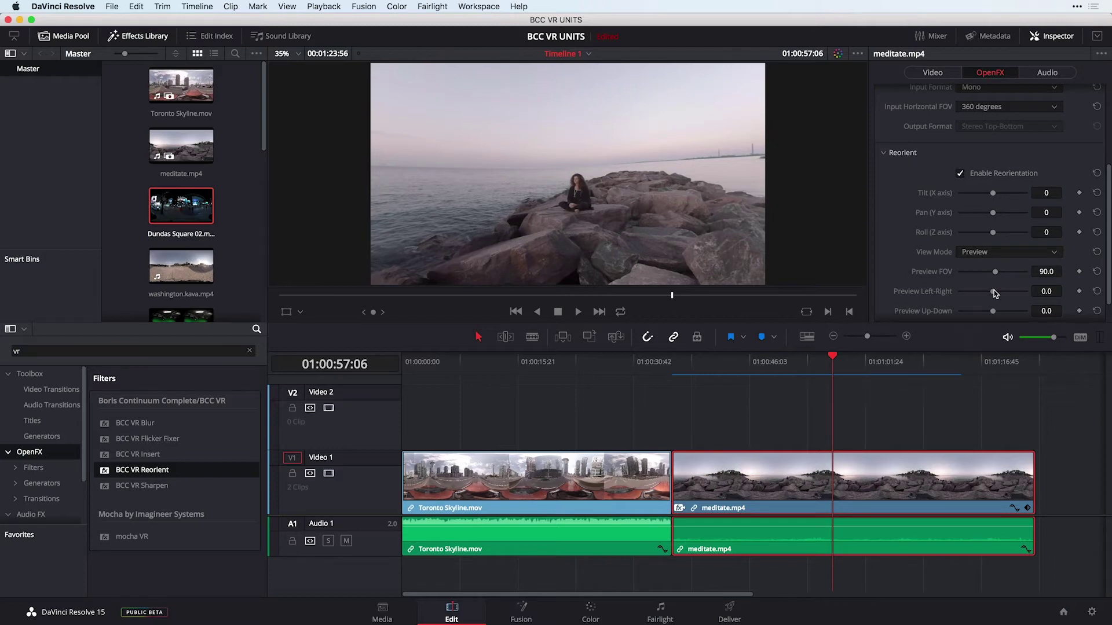
mouse_move(993, 291)
mouse_down()
mouse_move(977, 294)
mouse_move(1002, 291)
mouse_up()
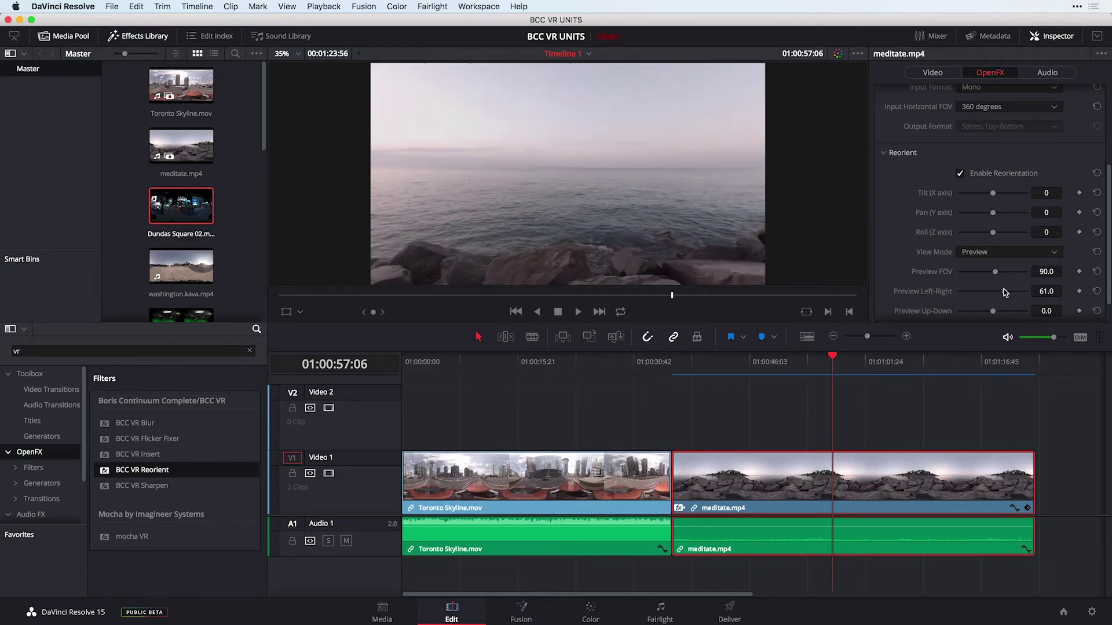
double_click(1003, 289)
mouse_move(993, 311)
mouse_down()
mouse_move(978, 309)
mouse_move(1010, 311)
mouse_up()
double_click(1011, 308)
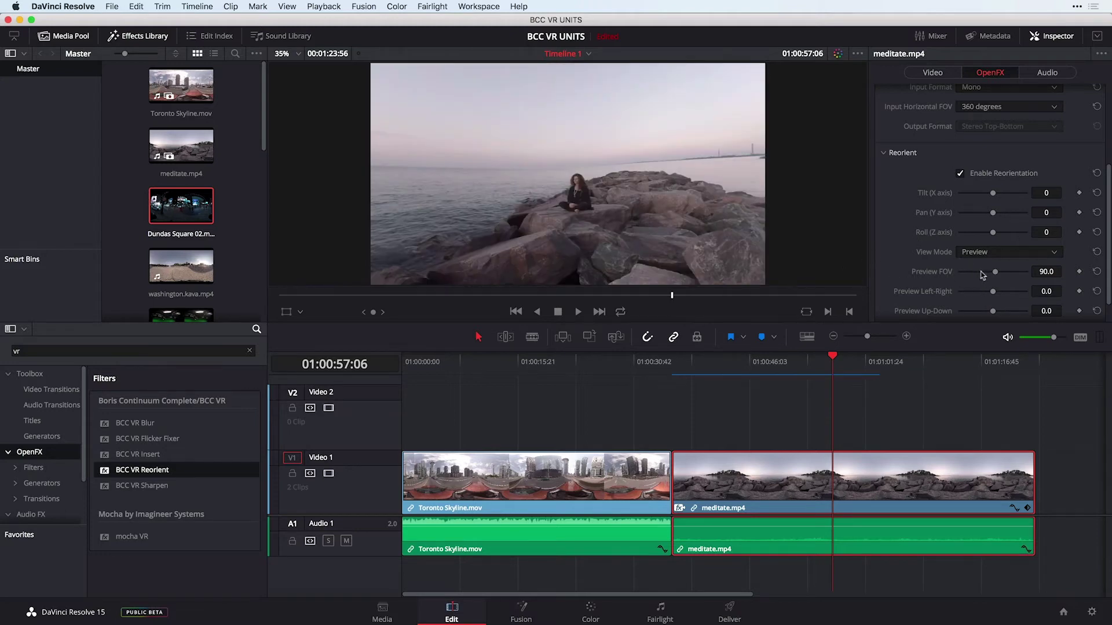
- Set Preview FOV to 101.5 and return View Mode to Full
drag(996, 275, 1002, 275)
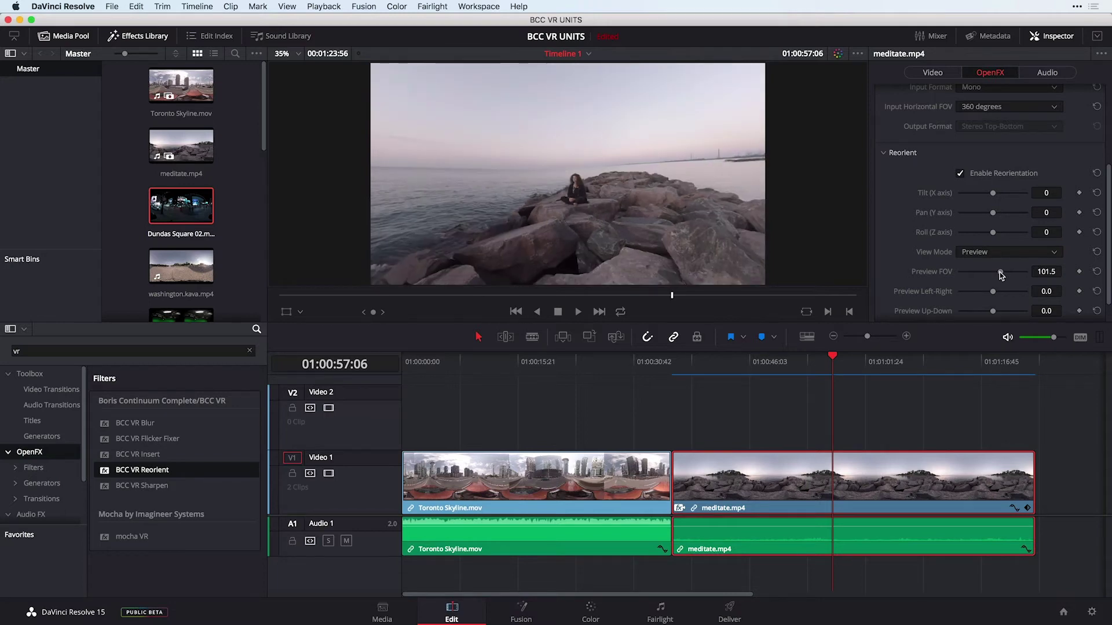
click(979, 255)
click(978, 265)
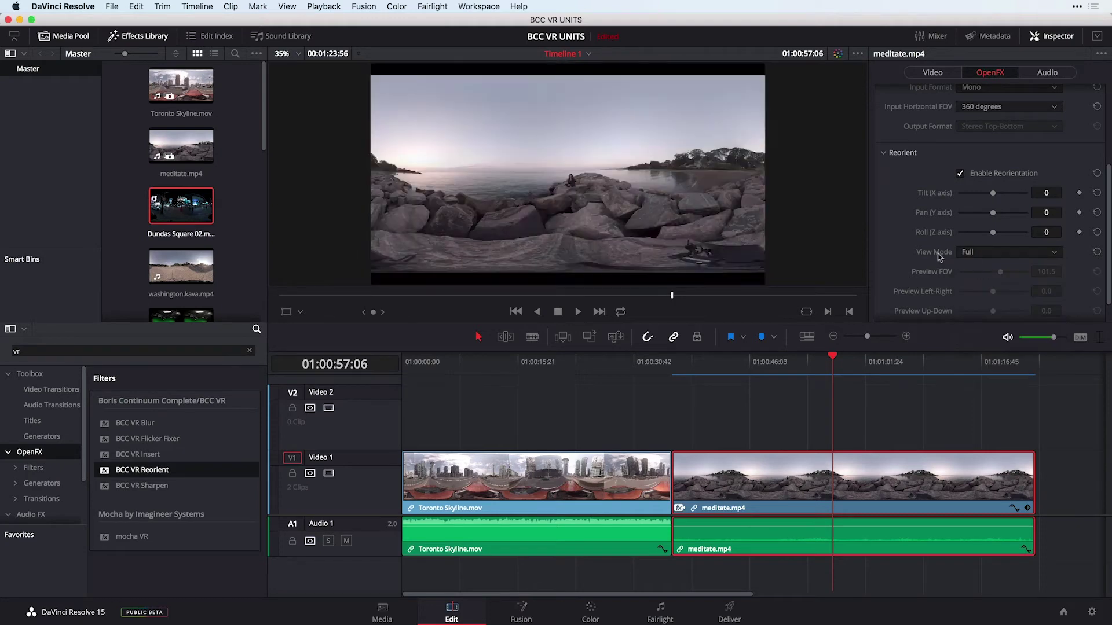
scroll(920, 258, down, 1)
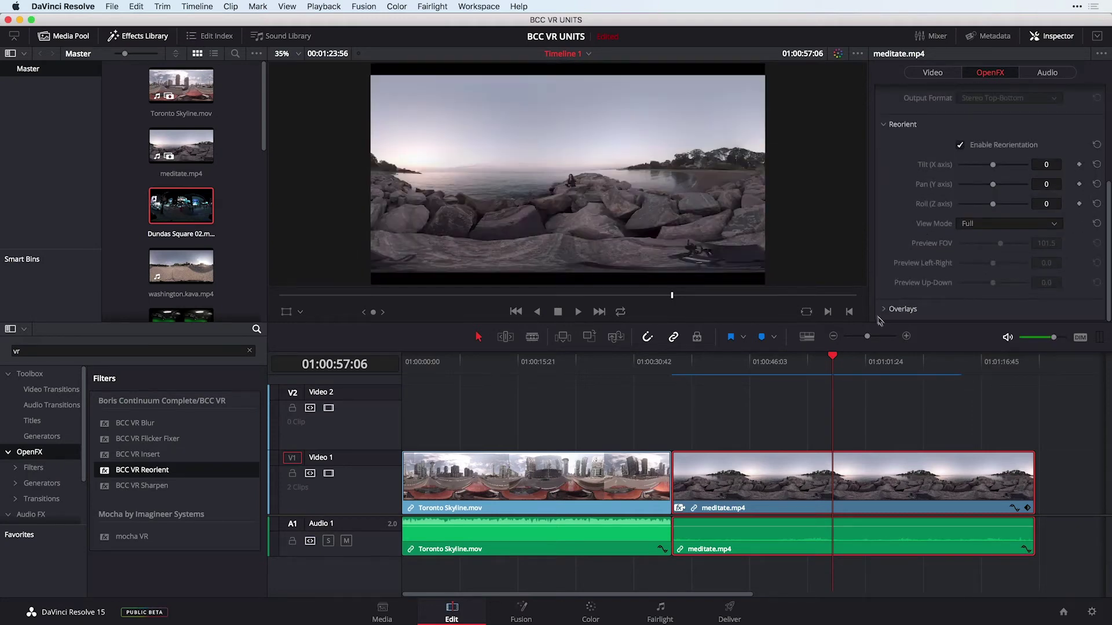
- Expand Overlays and set P.I.P. Mode to Top-Left
click(884, 311)
scroll(901, 297, down, 4)
click(979, 207)
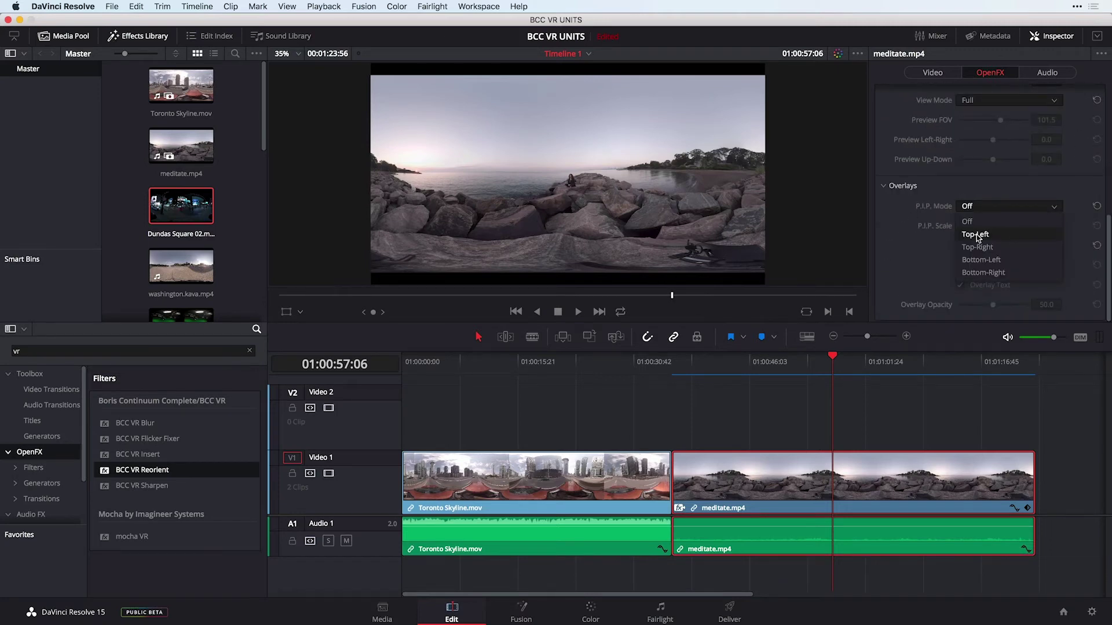
click(976, 235)
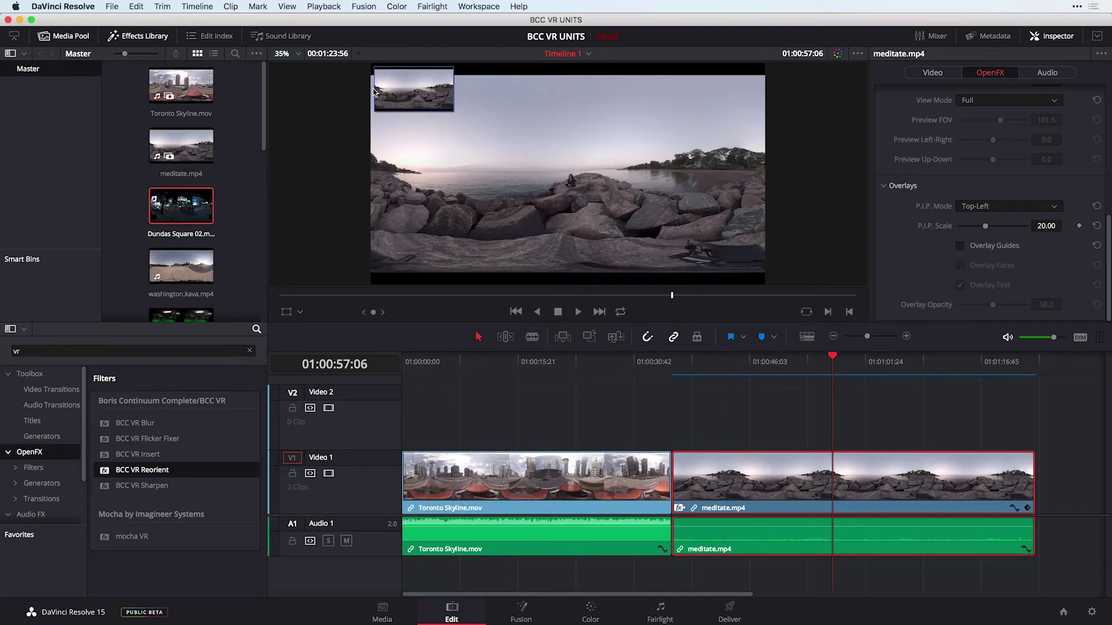
- Switch View Mode to Preview and set Preview Left-Right to 6.1
scroll(905, 214, up, 2)
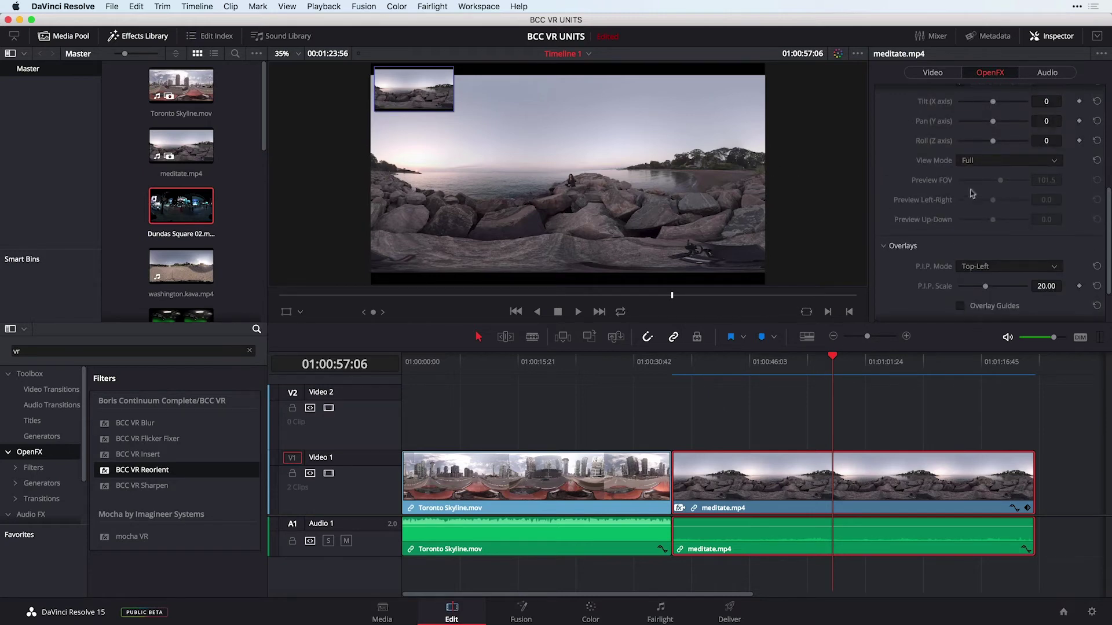
click(973, 163)
click(975, 188)
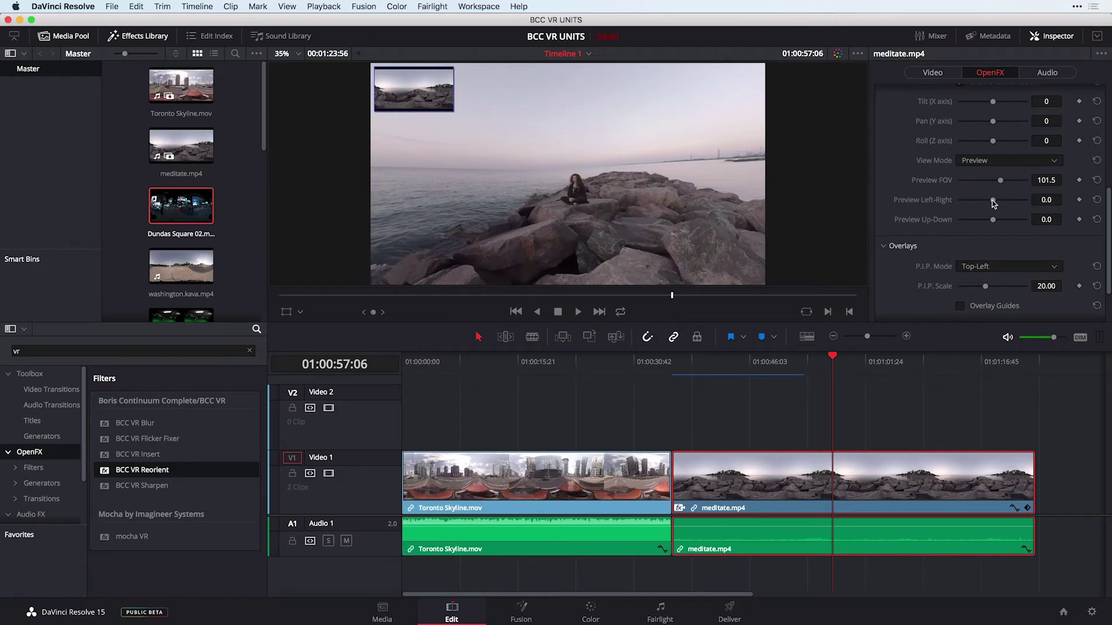
mouse_move(993, 203)
mouse_down()
mouse_move(978, 200)
mouse_move(995, 202)
mouse_up()
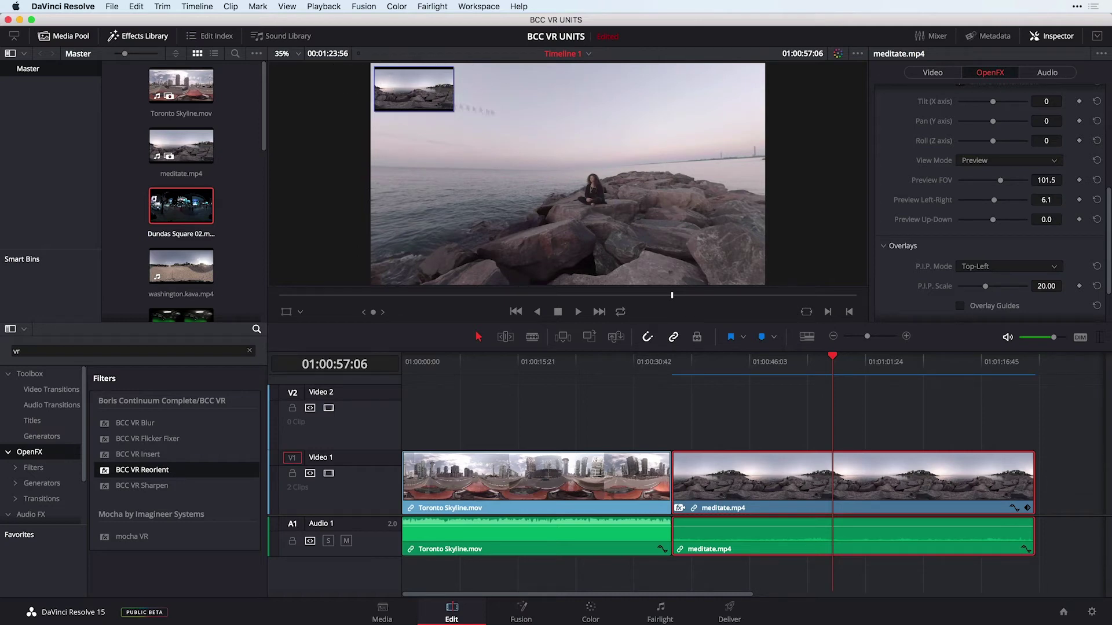
- Turn on Overlay Guides, set View Mode to Full, and enable Overlay Faces
scroll(978, 174, down, 1)
click(959, 281)
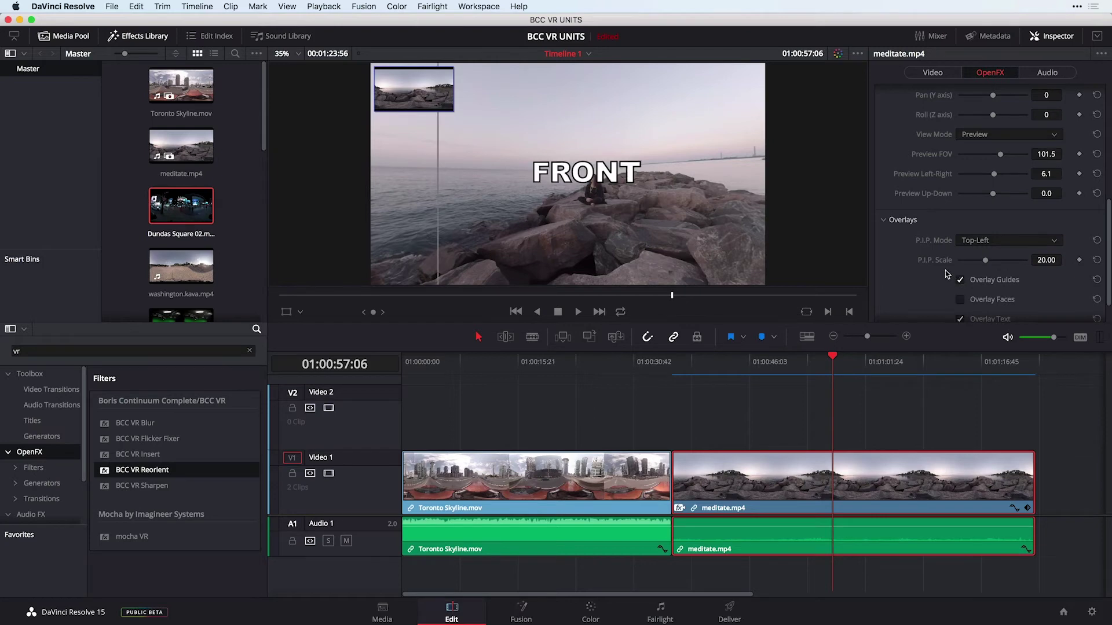
click(984, 135)
click(979, 150)
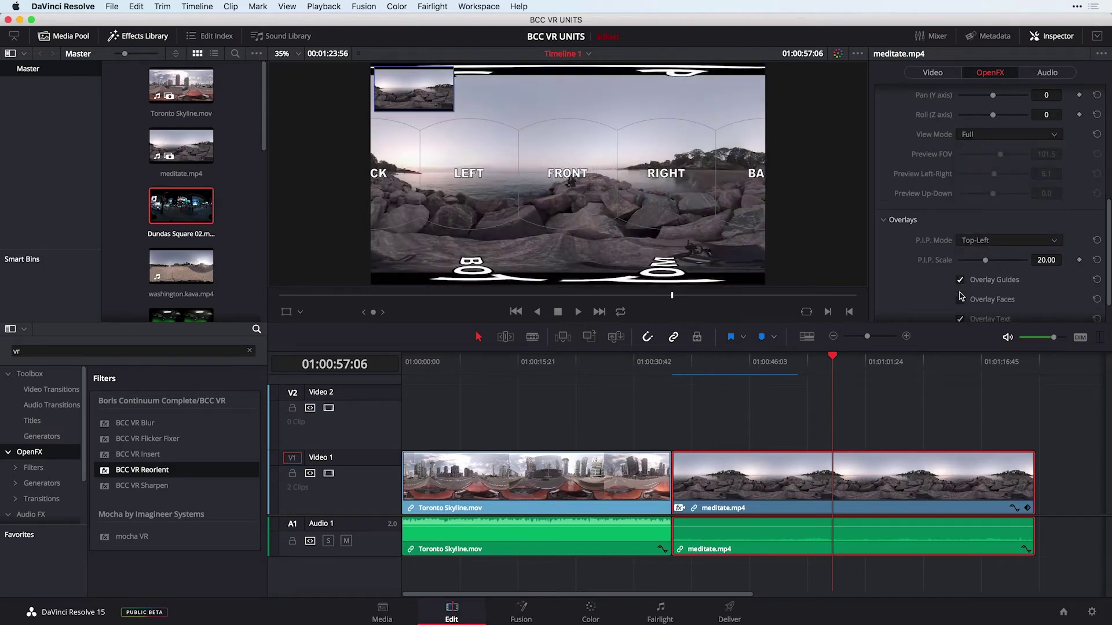
click(960, 300)
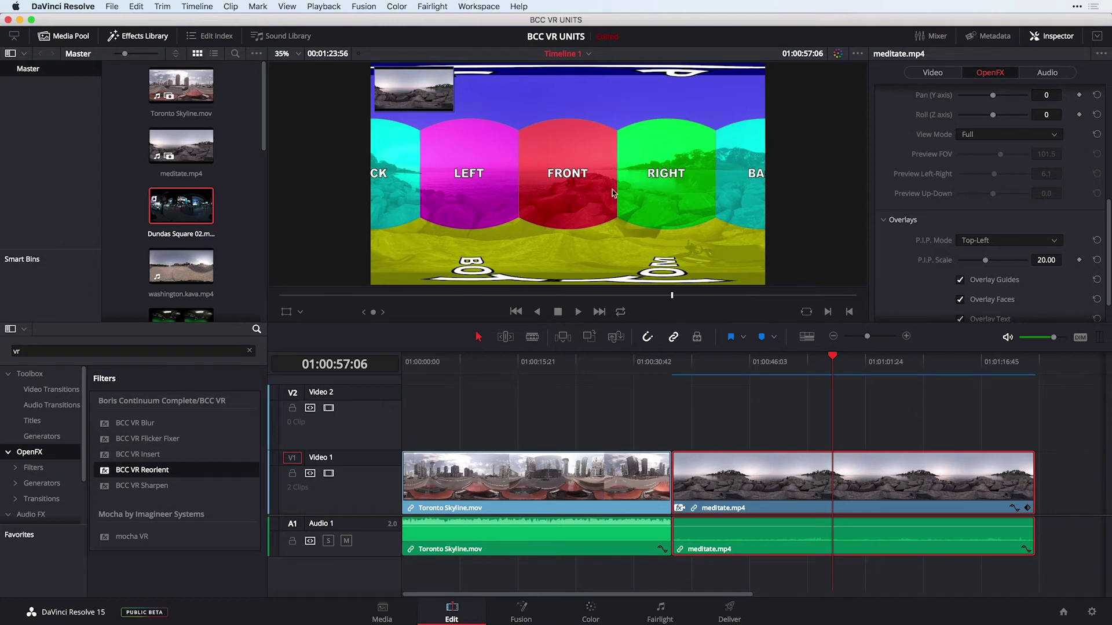
- Turn off Overlay Faces and Overlay Guides
scroll(914, 234, down, 2)
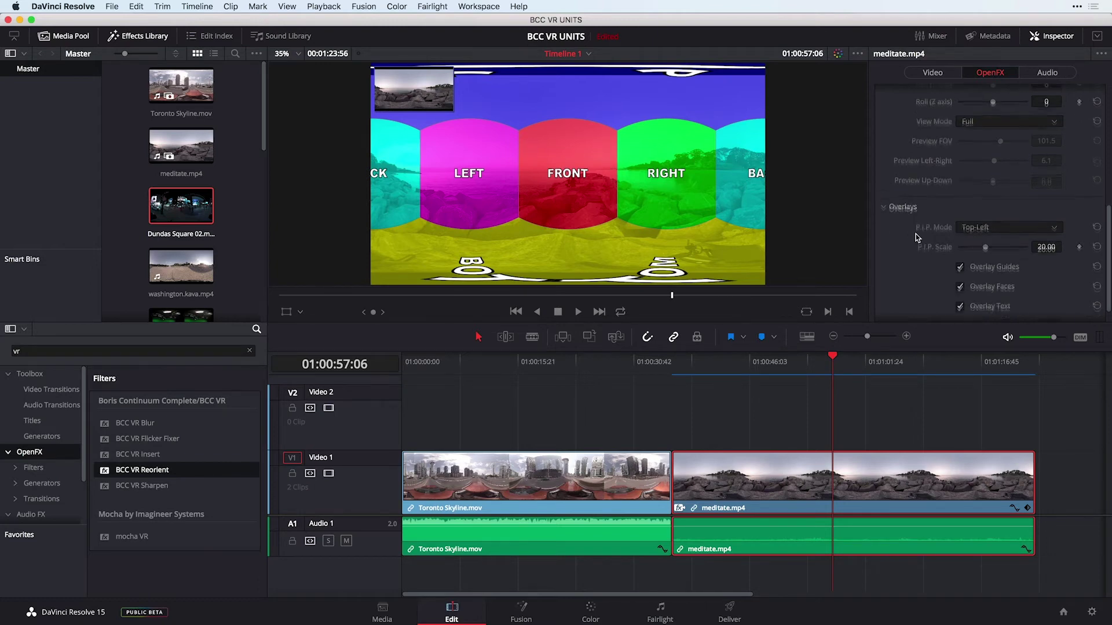
click(959, 261)
click(959, 248)
scroll(943, 252, up, 4)
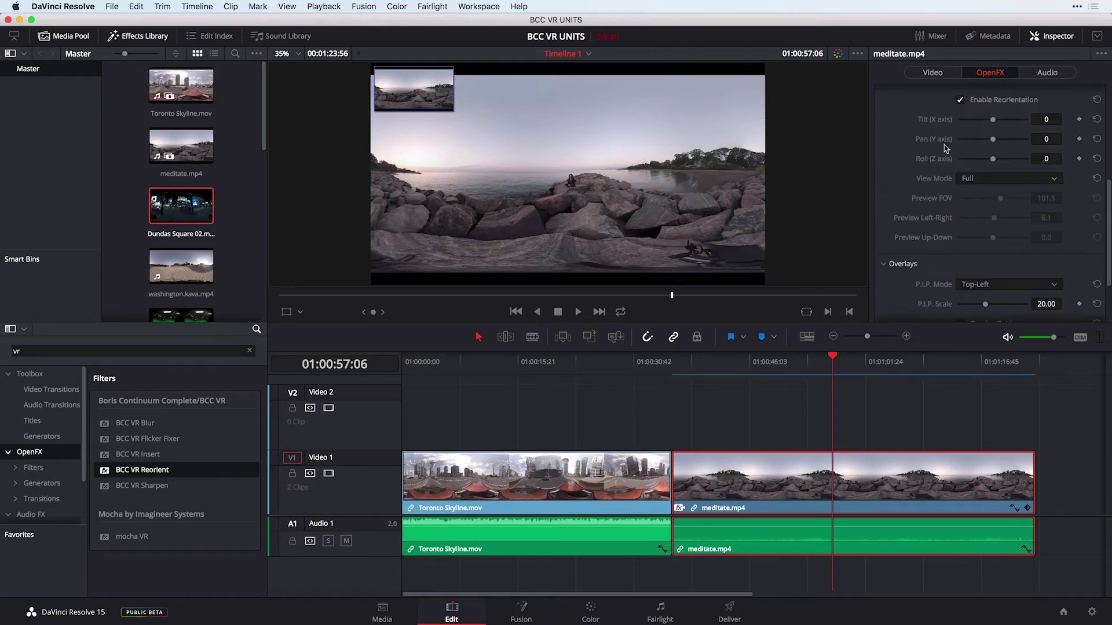
scroll(915, 149, up, 5)
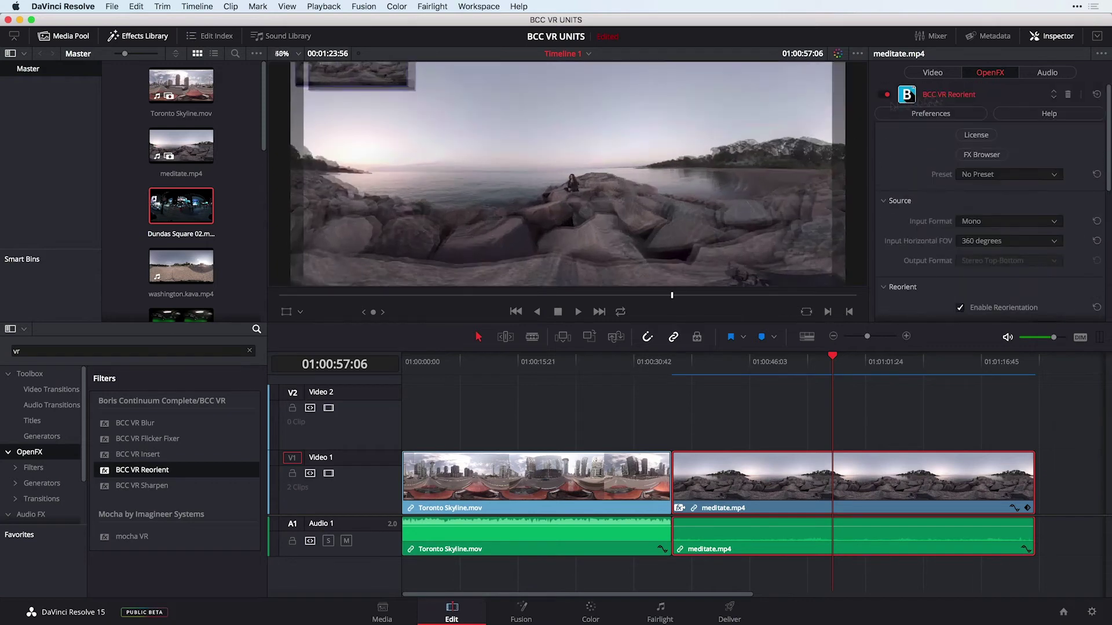
- Delete BCC VR Reorient from meditate.mp4 and go to the Color page
click(1067, 95)
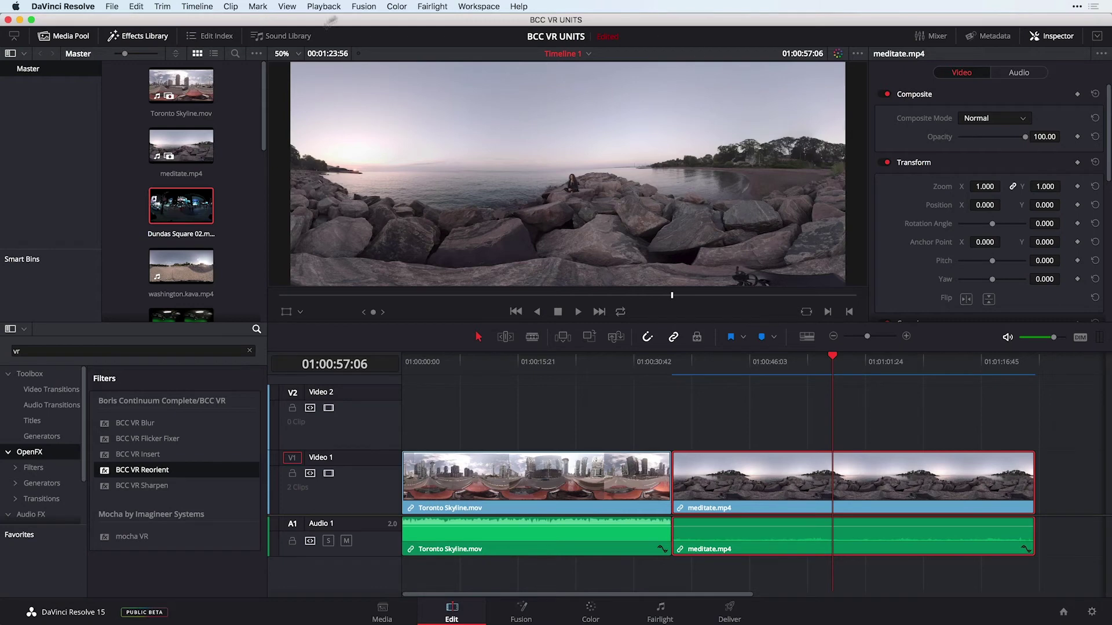
click(591, 614)
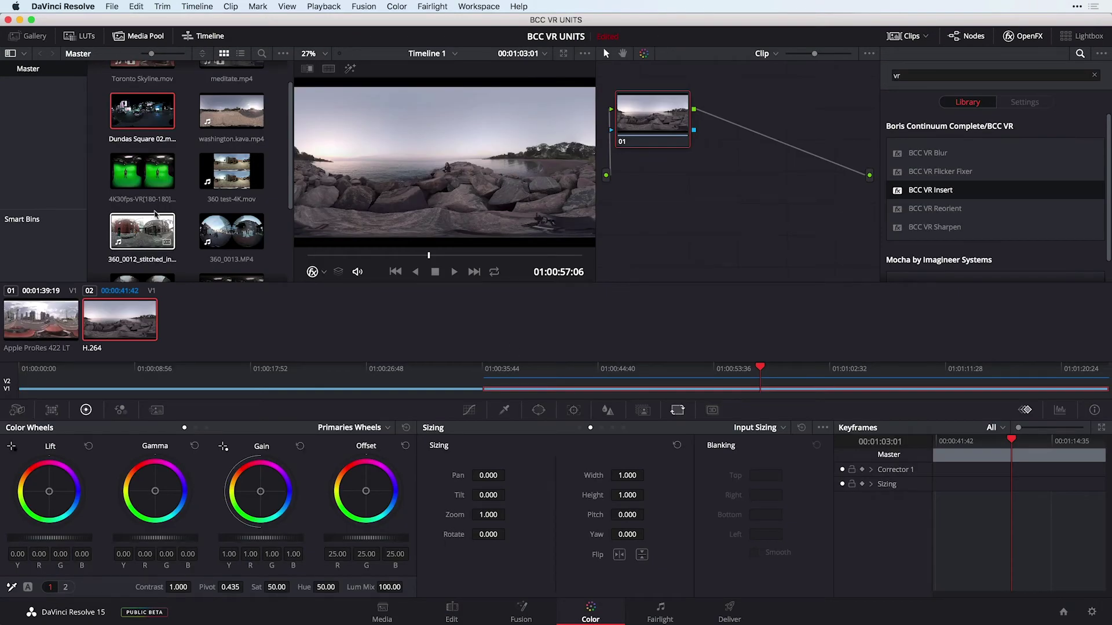
- Add 4K Tower.mp4 as an Ext. Matte node, reposition node 01, and apply BCC VR Insert to it
scroll(134, 214, down, 3)
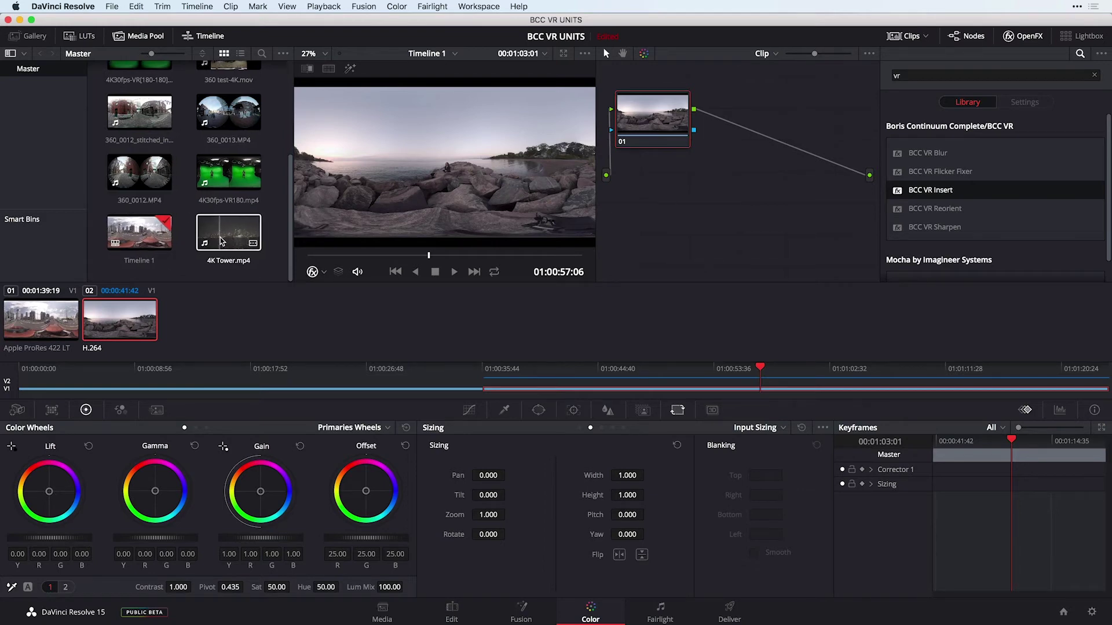
drag(221, 241, 674, 197)
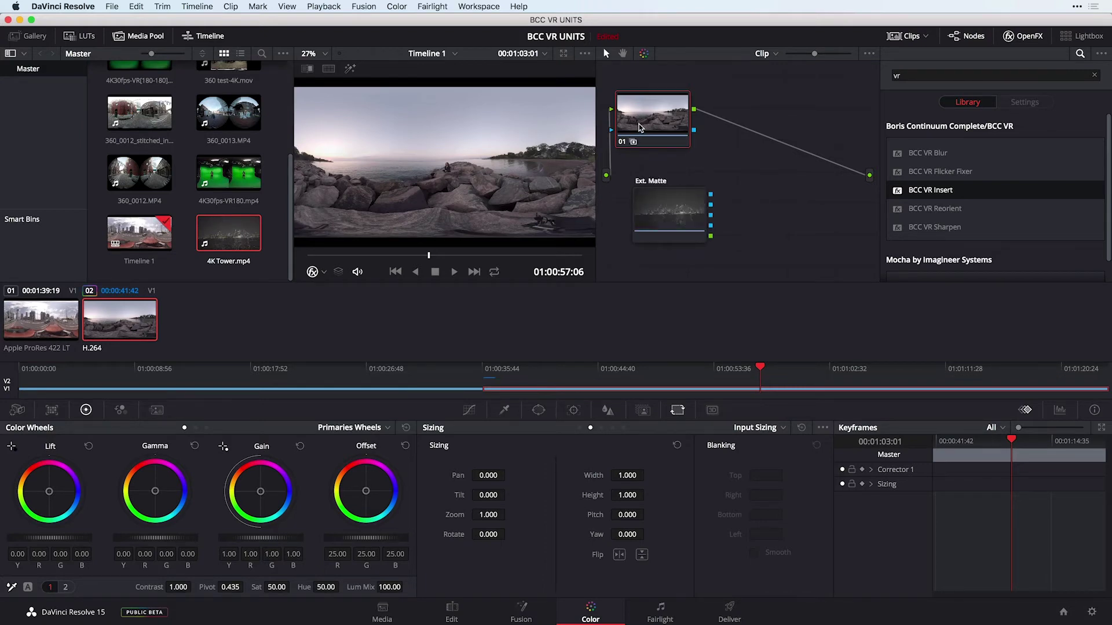
drag(640, 128, 713, 135)
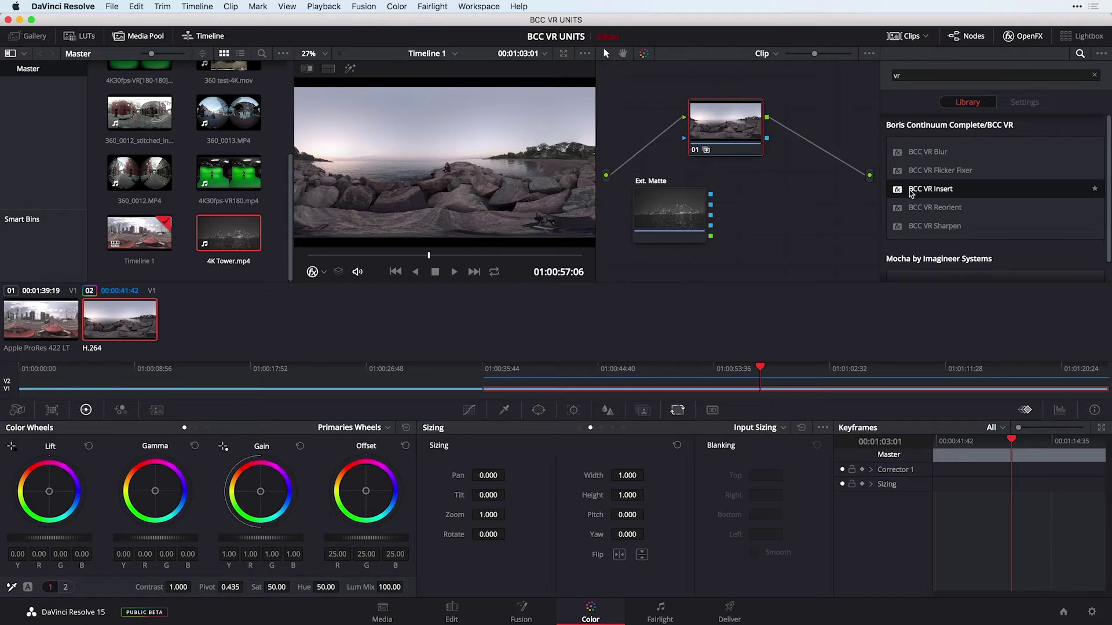
drag(910, 193, 731, 131)
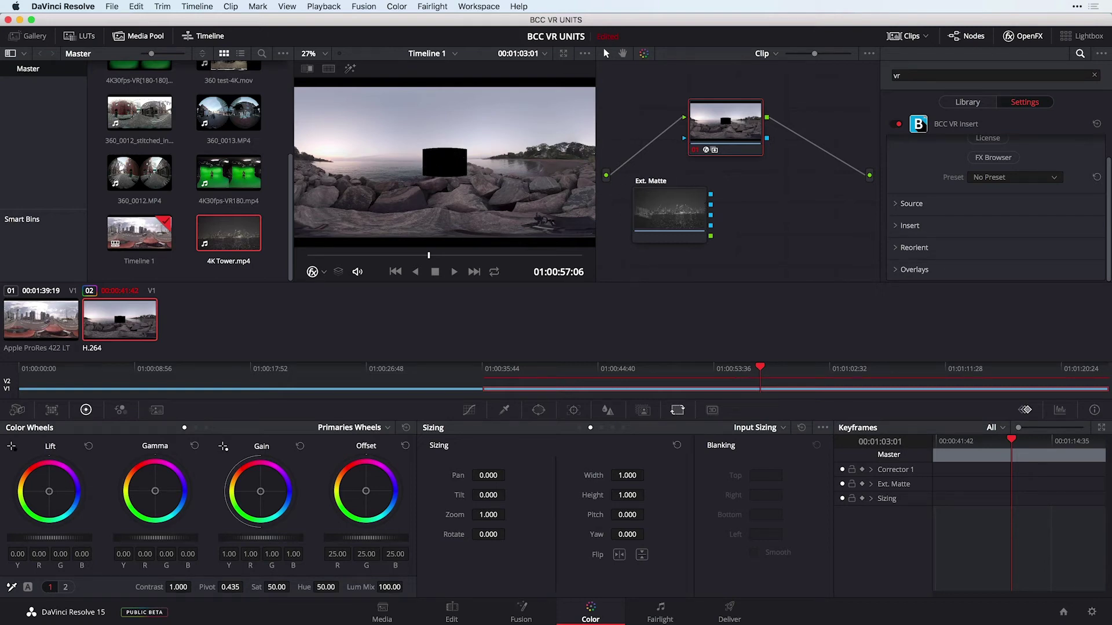
- Add an OFX input to Corrector 1 and wire Ext. Matte's 4K Tower output into it
right_click(693, 122)
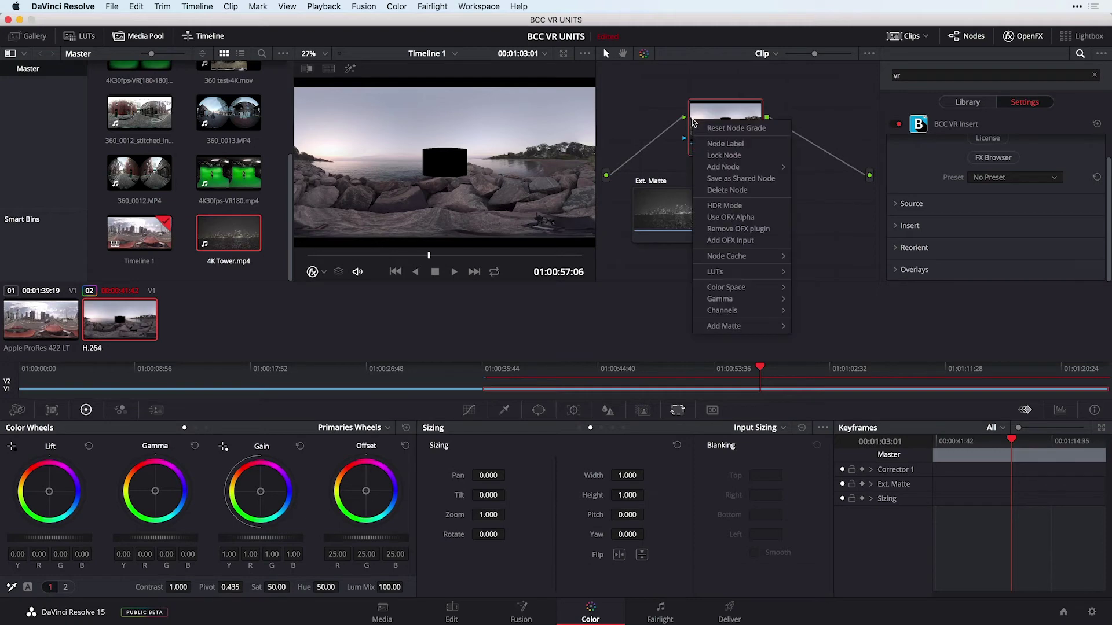
click(746, 244)
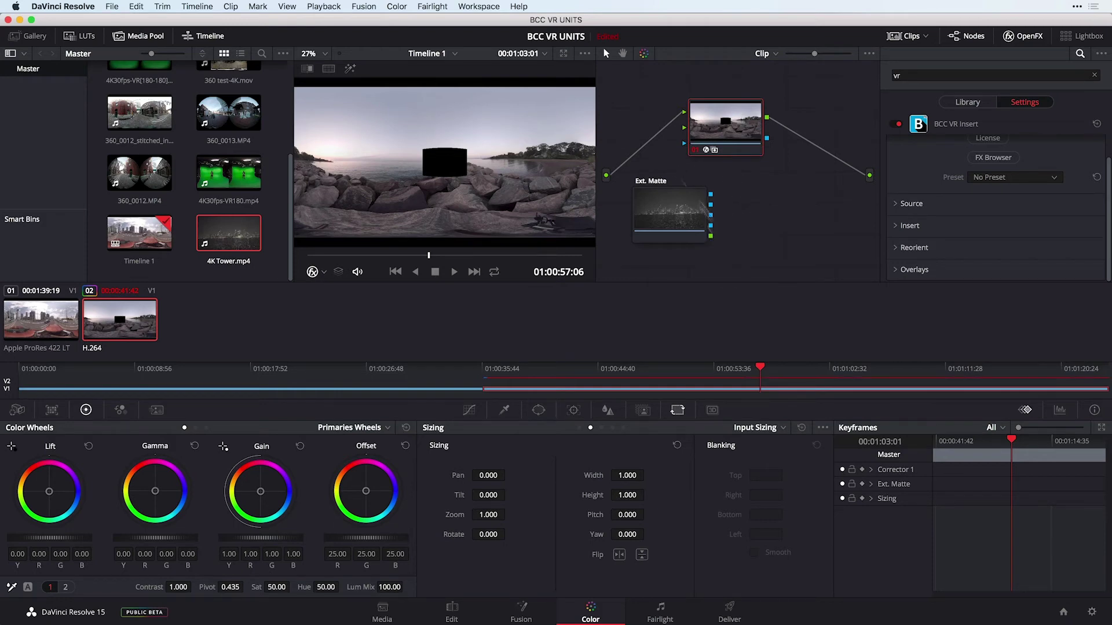
drag(710, 236, 685, 132)
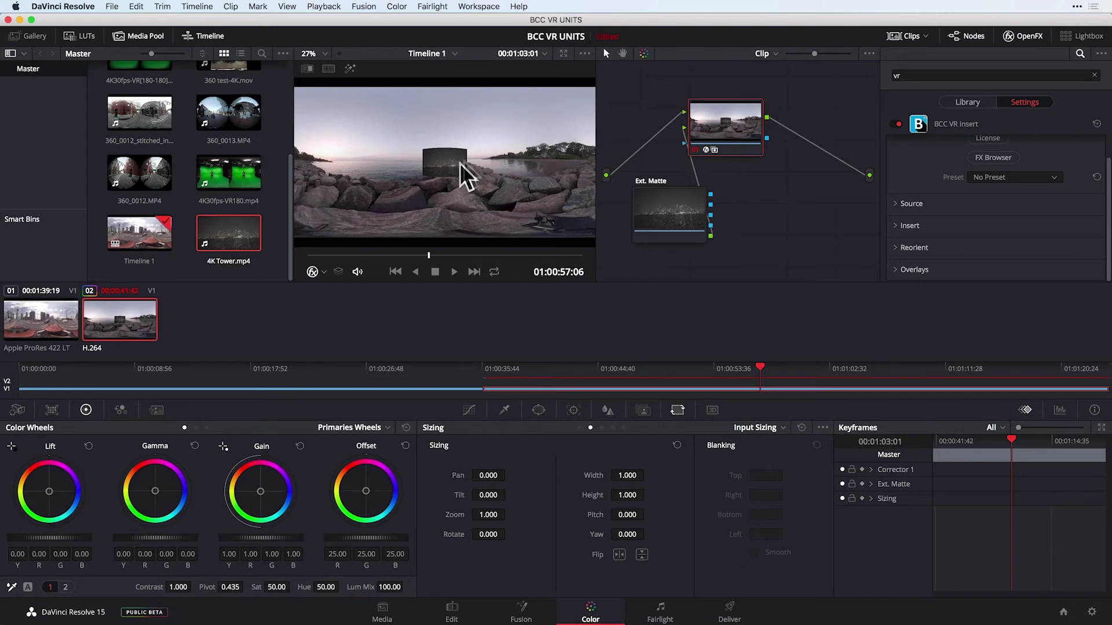
- Drag the tower inset up and left, then reset Insert Latitude and Longitude to 0
click(895, 228)
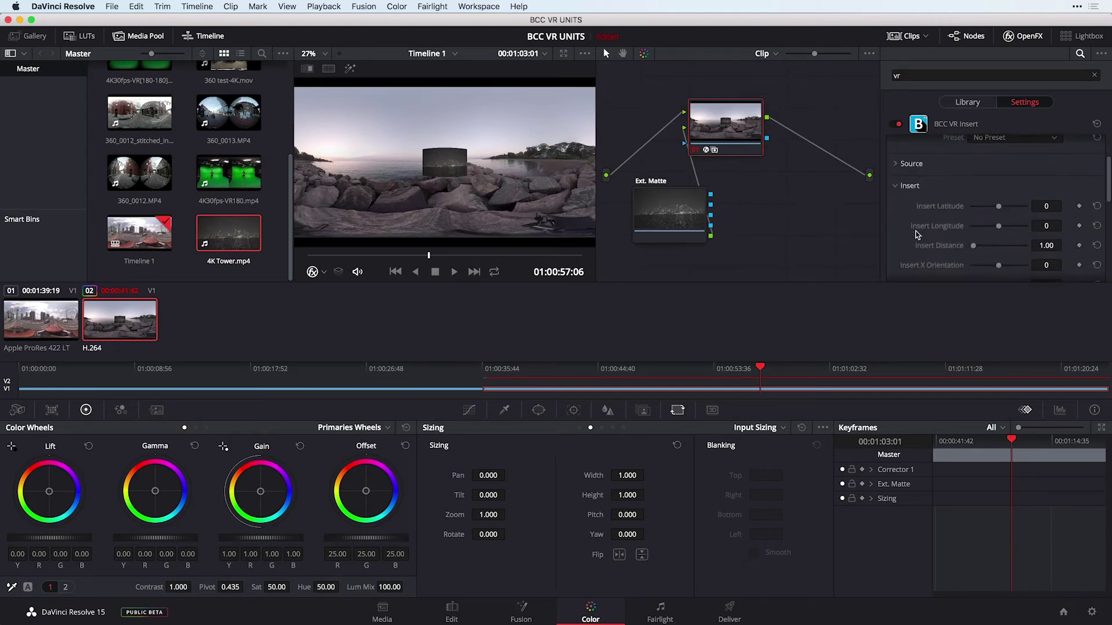
drag(1042, 248, 997, 268)
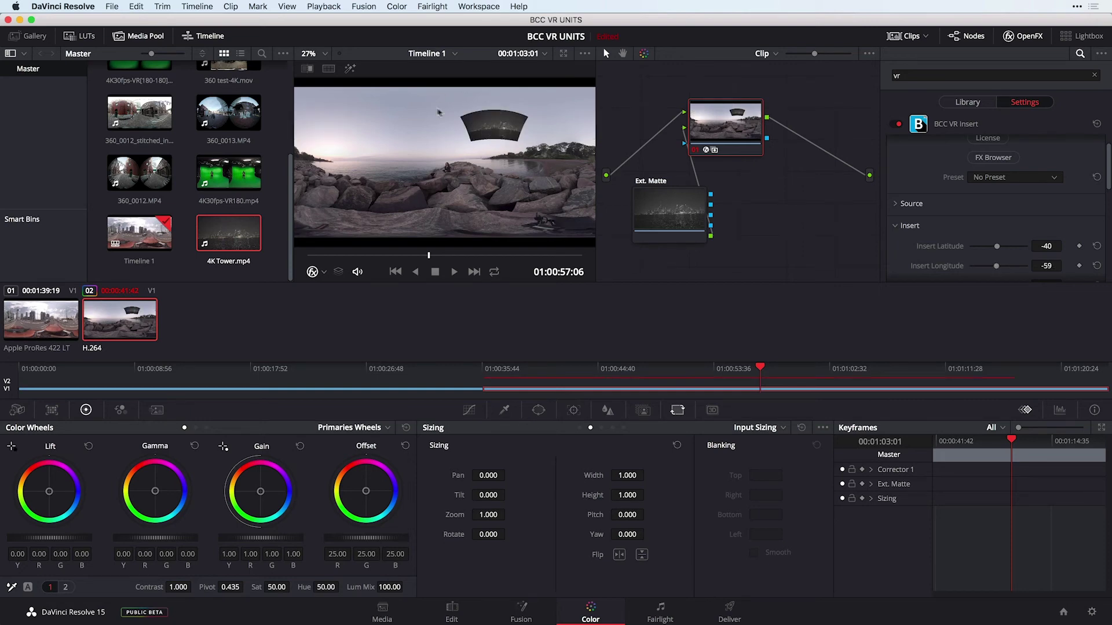
scroll(468, 128, down, 2)
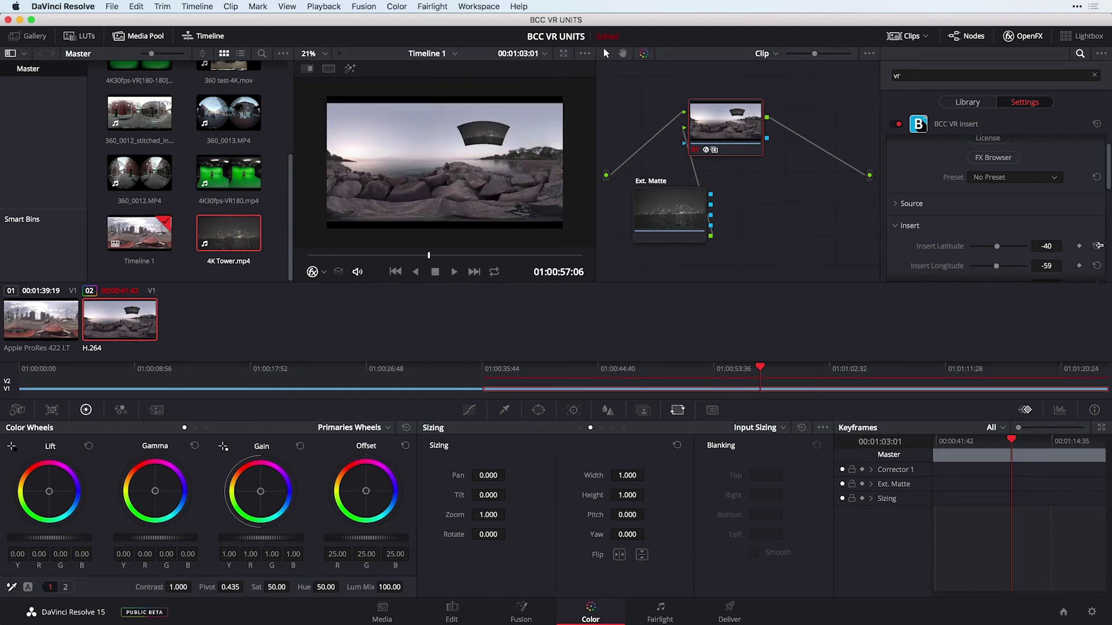
click(1096, 246)
click(1098, 266)
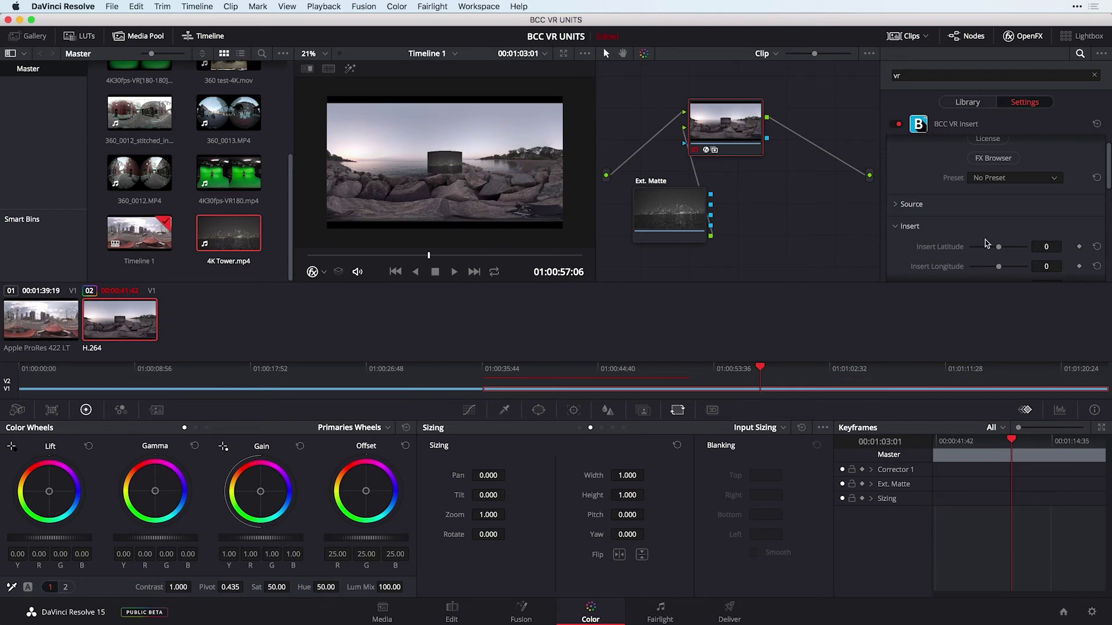
scroll(987, 245, down, 3)
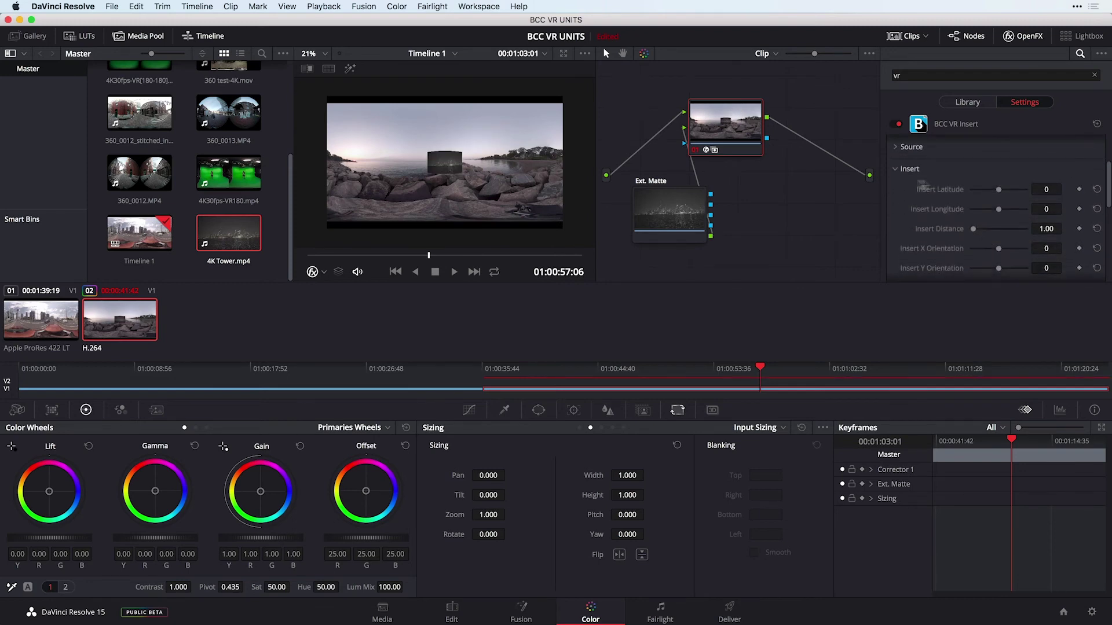
scroll(907, 211, down, 2)
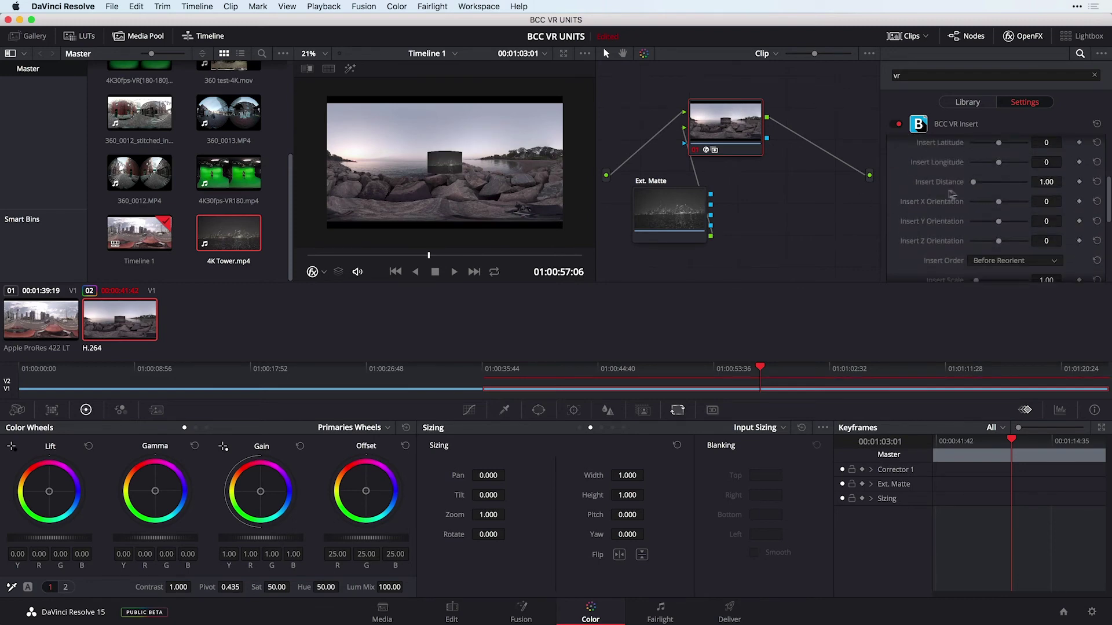
scroll(925, 213, down, 4)
scroll(925, 215, down, 2)
- Set Insert Anti-aliasing to Best
click(982, 232)
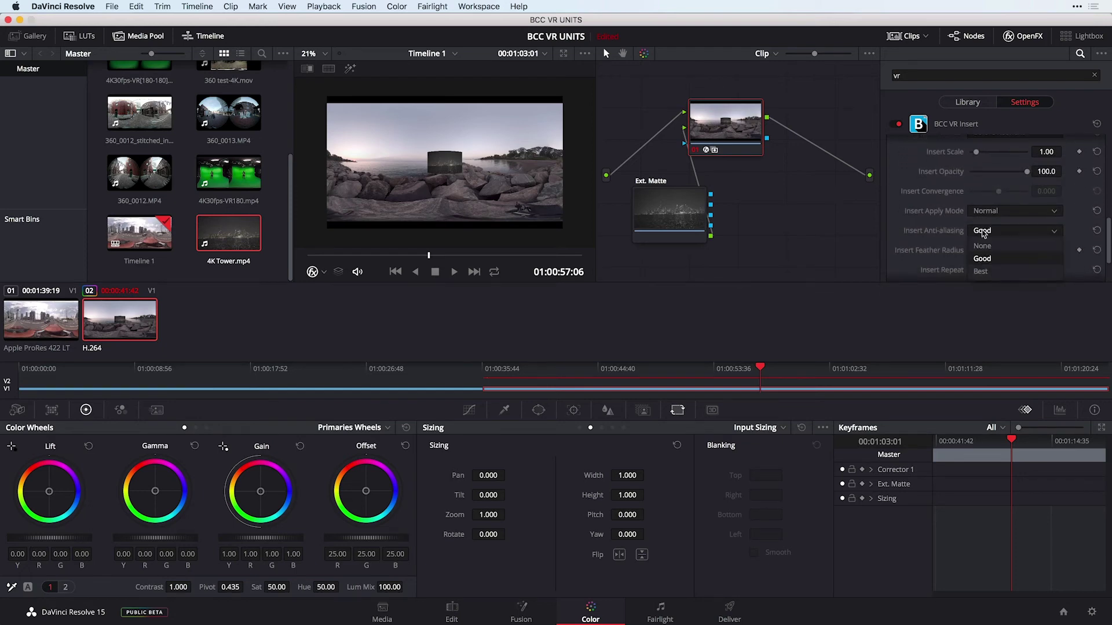
click(994, 275)
scroll(928, 246, down, 1)
- Try Insert Repeat Four Sides and All Sides, then settle on Front+Back
click(988, 248)
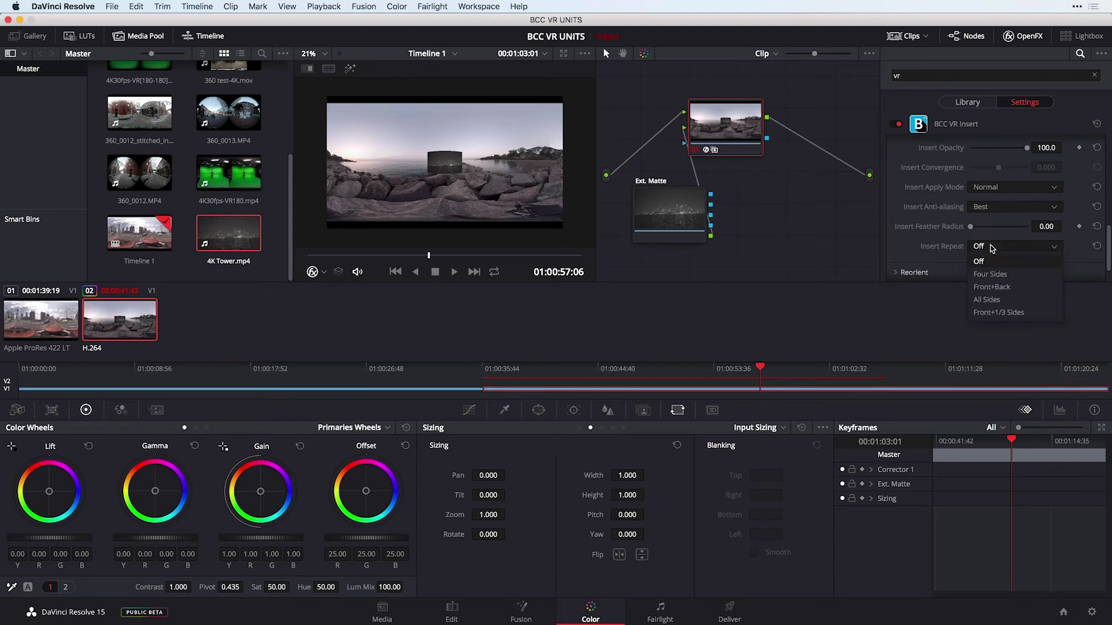
click(1006, 289)
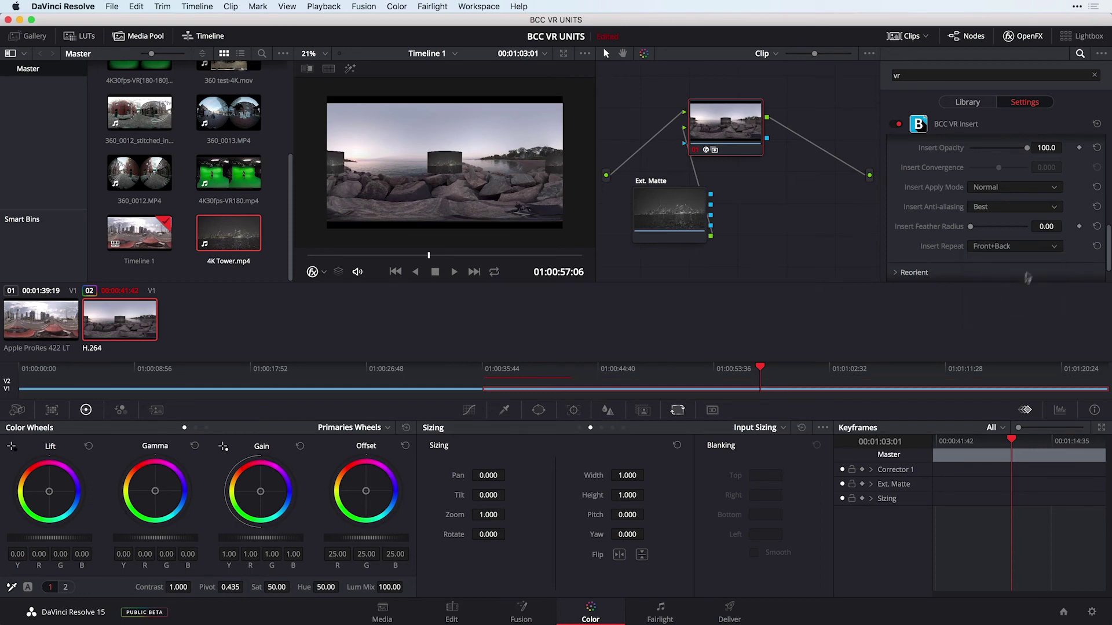
click(996, 246)
click(993, 275)
click(996, 246)
click(996, 300)
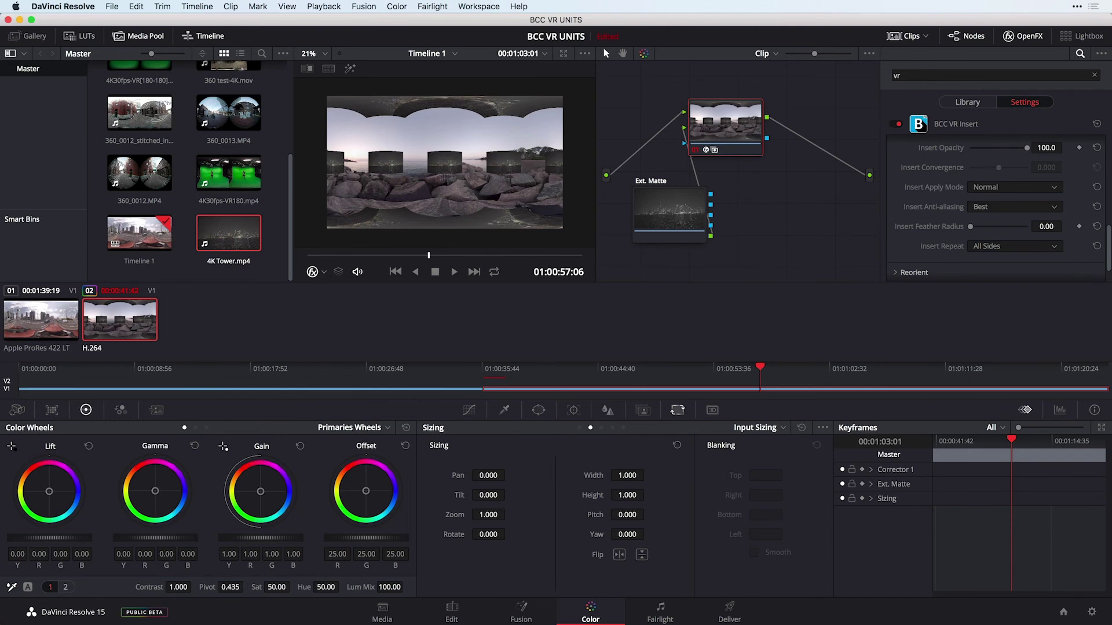
click(984, 248)
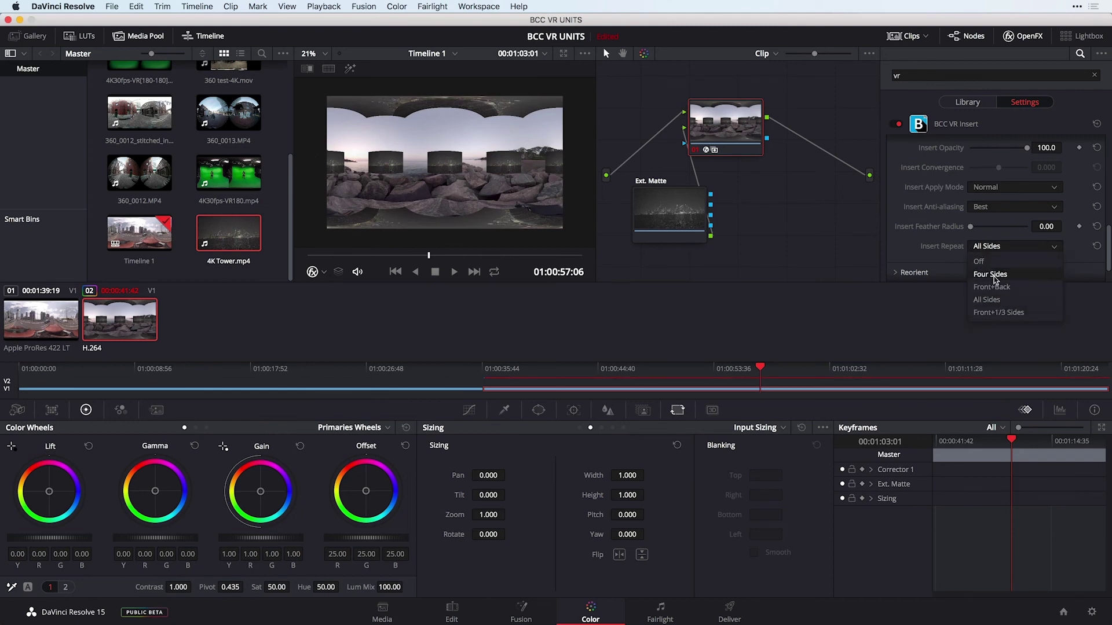
click(991, 287)
- Test moving the inserts toward the sphere's top, then undo the position change
scroll(973, 203, down, 10)
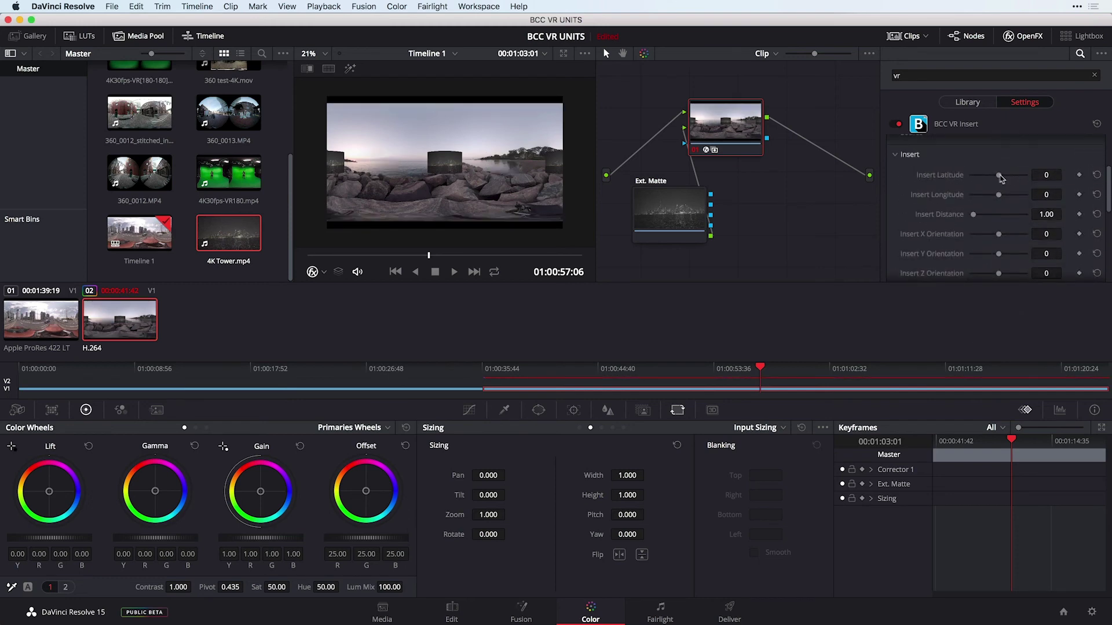
drag(999, 176, 996, 195)
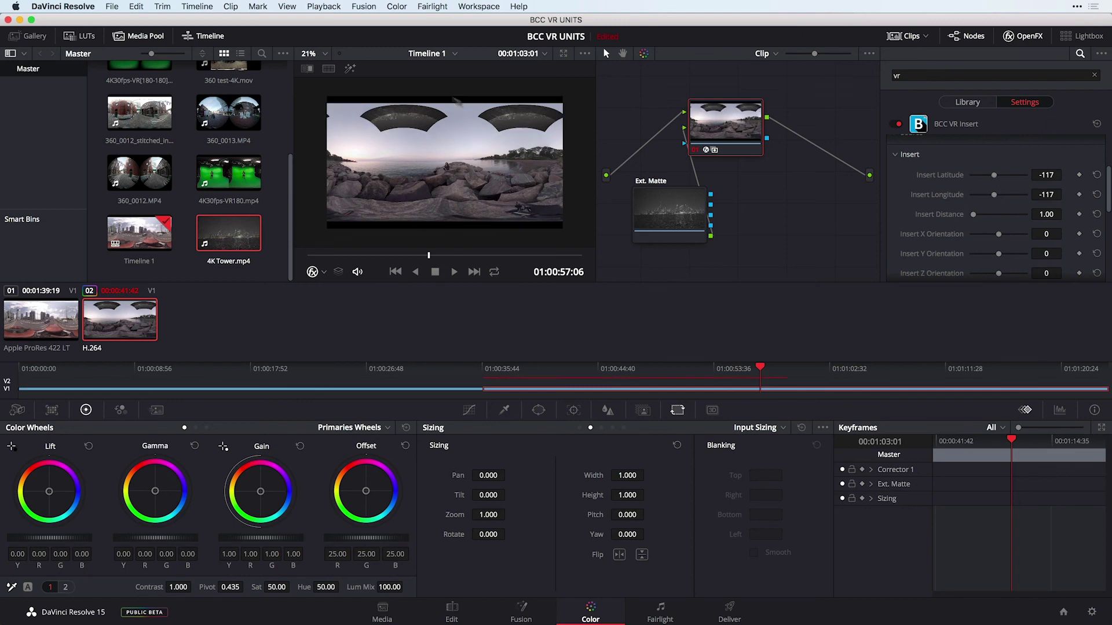
key(super+z)
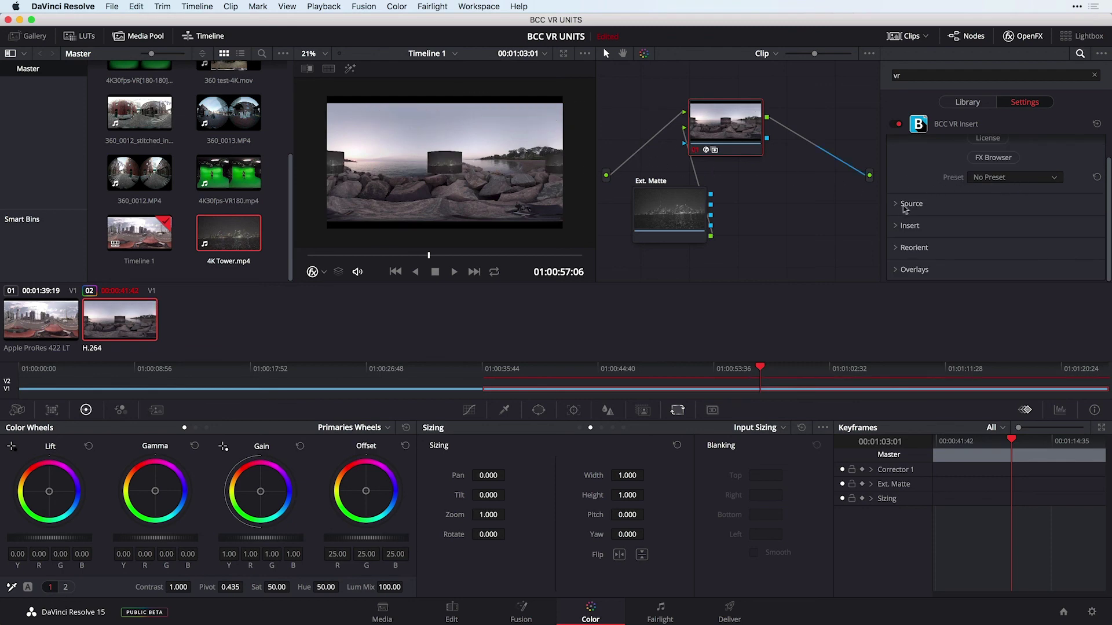
- Expand Source, keep Input Format on Mono, and view the Input Horizontal FOV choices
click(899, 205)
scroll(955, 212, down, 2)
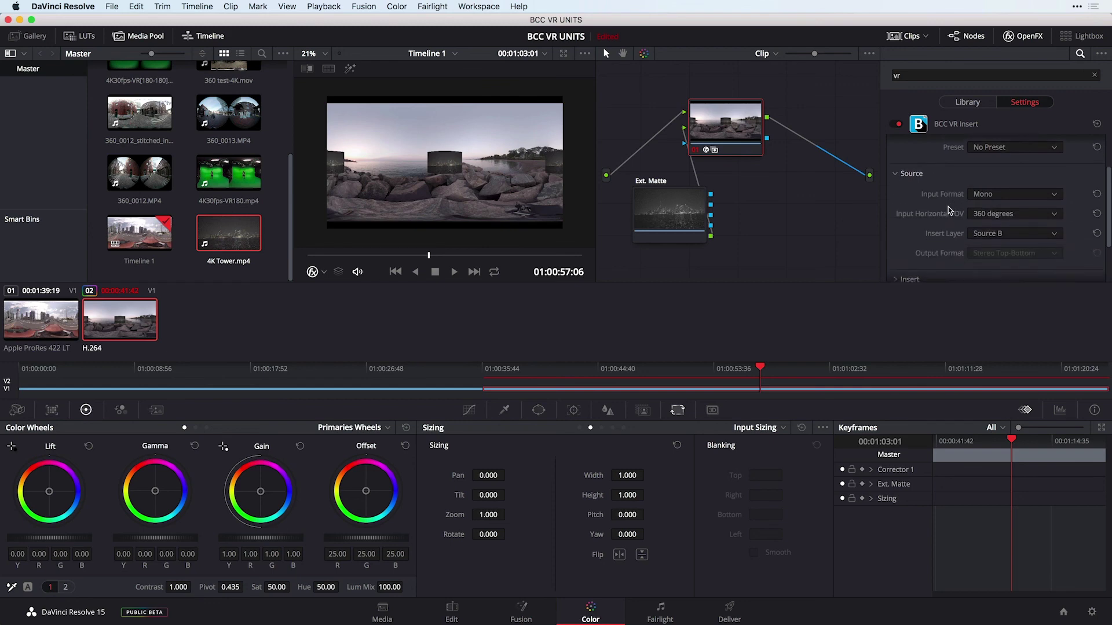
click(986, 187)
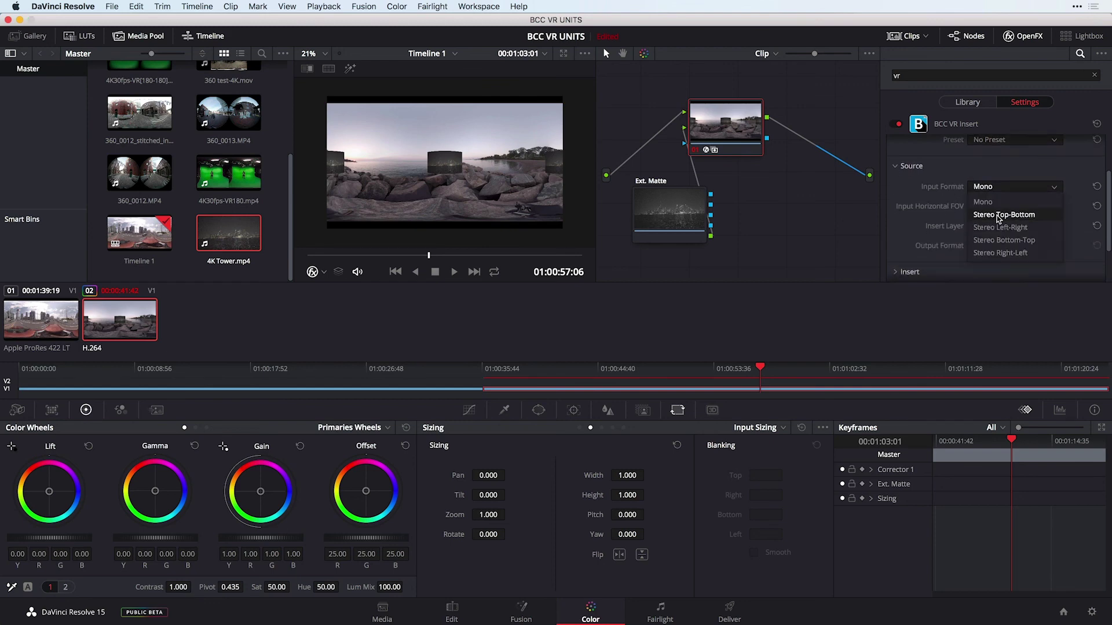
click(982, 201)
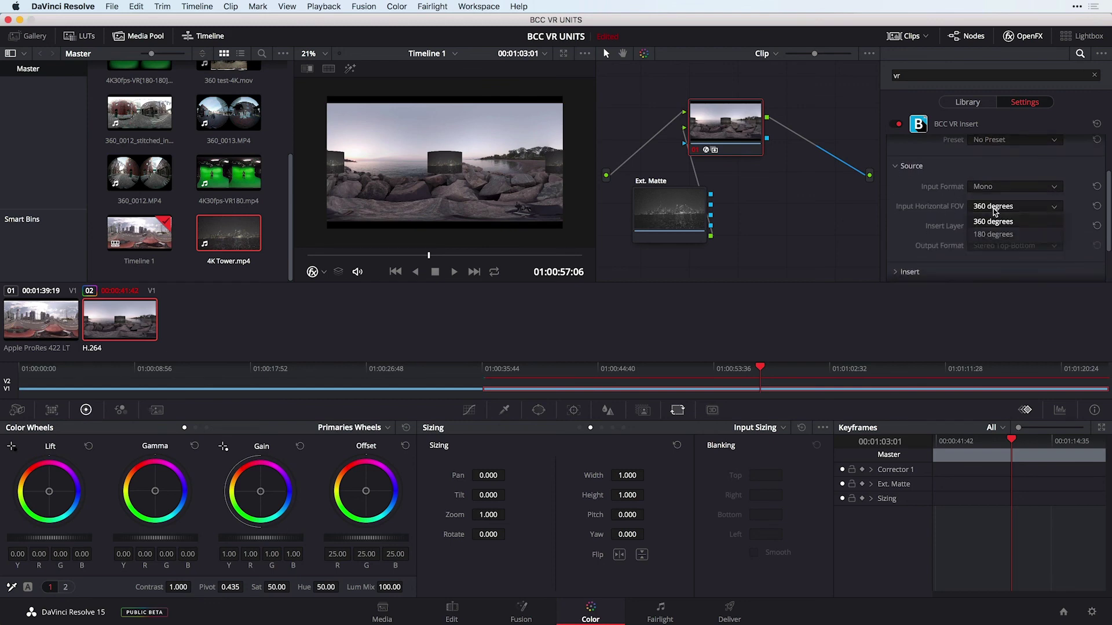